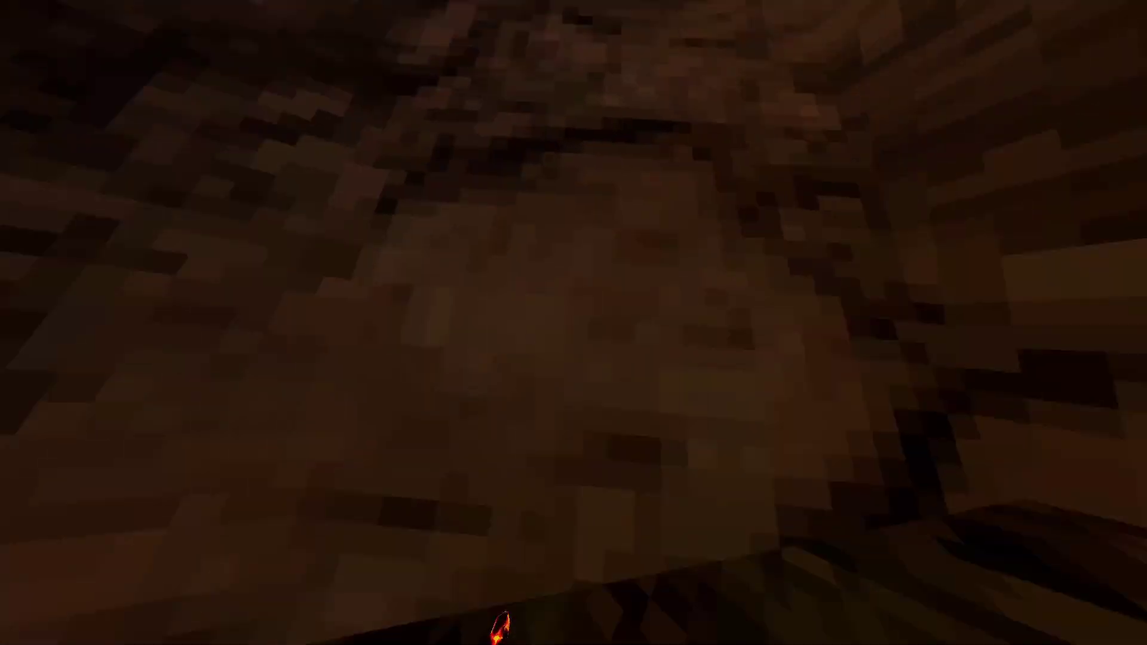
# Step: Try the asphalt variants on the large ground part and finish with Asphalt 1 in dark grey (80, 80, 80)
pyautogui.click(99, 29)
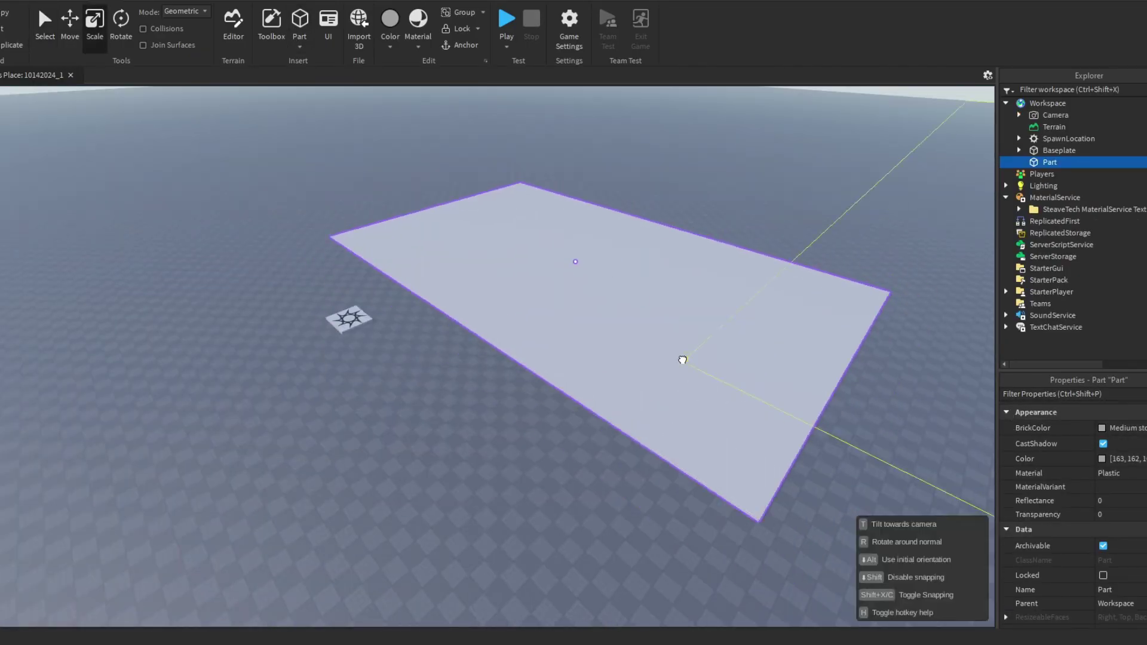
pyautogui.click(418, 281)
pyautogui.click(418, 36)
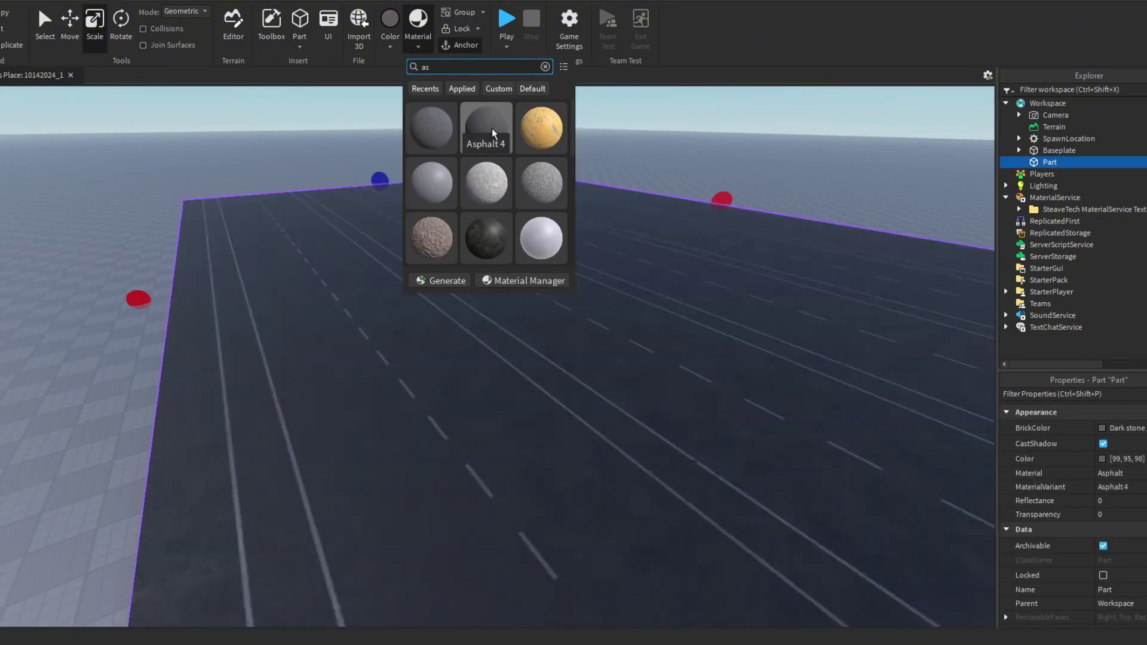
pyautogui.click(418, 27)
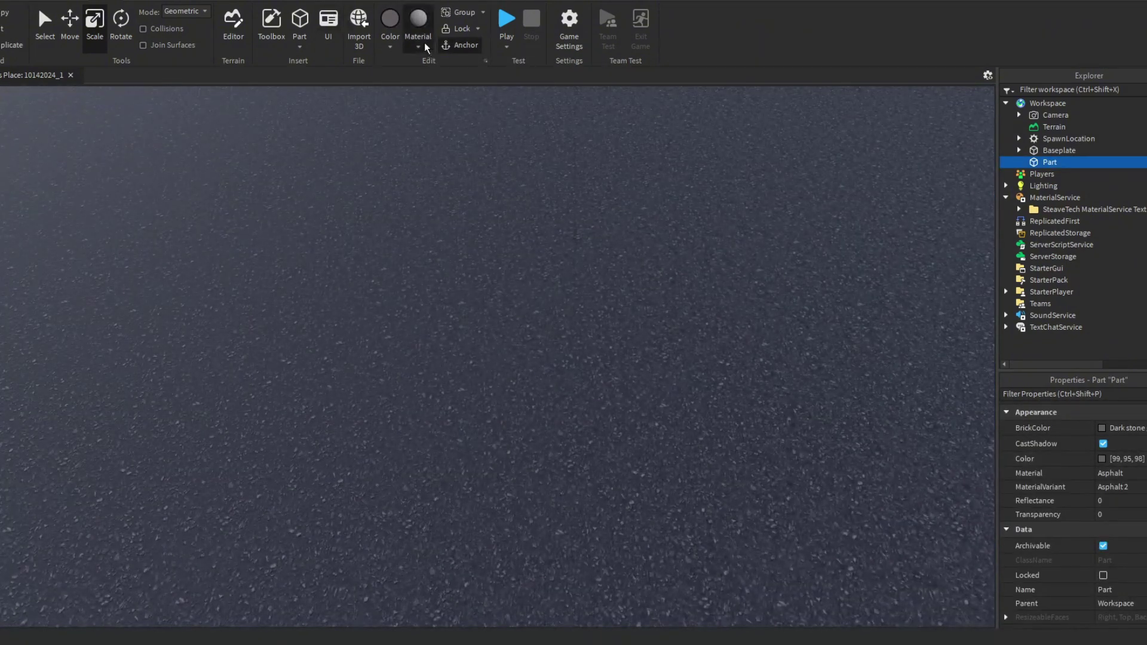
pyautogui.click(466, 67)
pyautogui.write('asphalt')
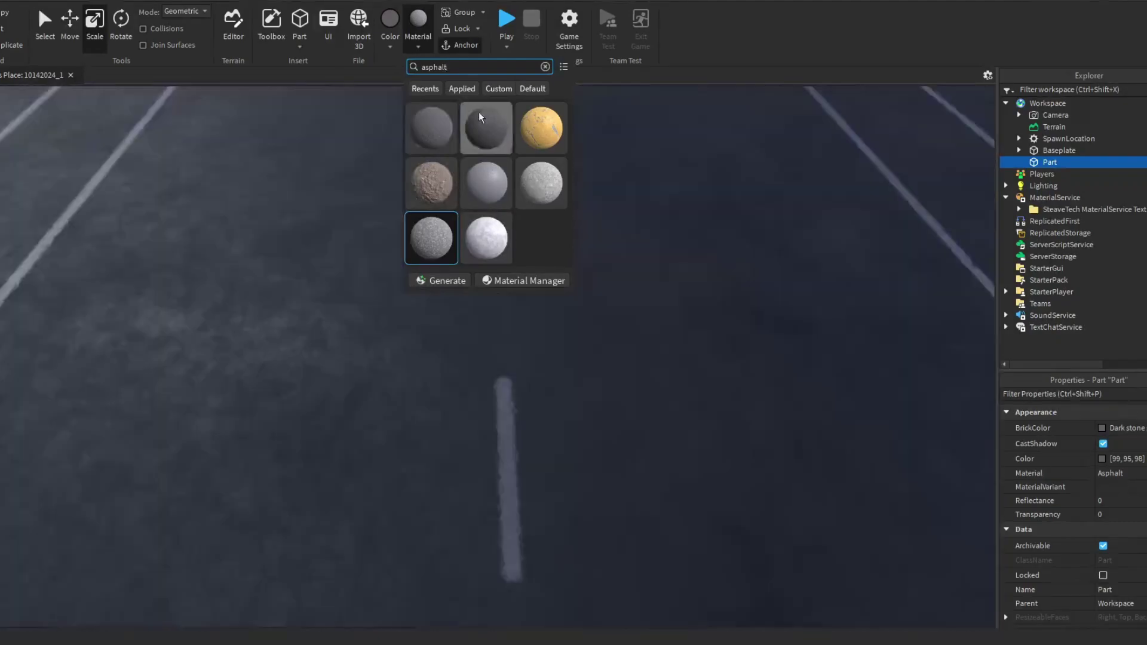
pyautogui.click(486, 236)
pyautogui.click(658, 432)
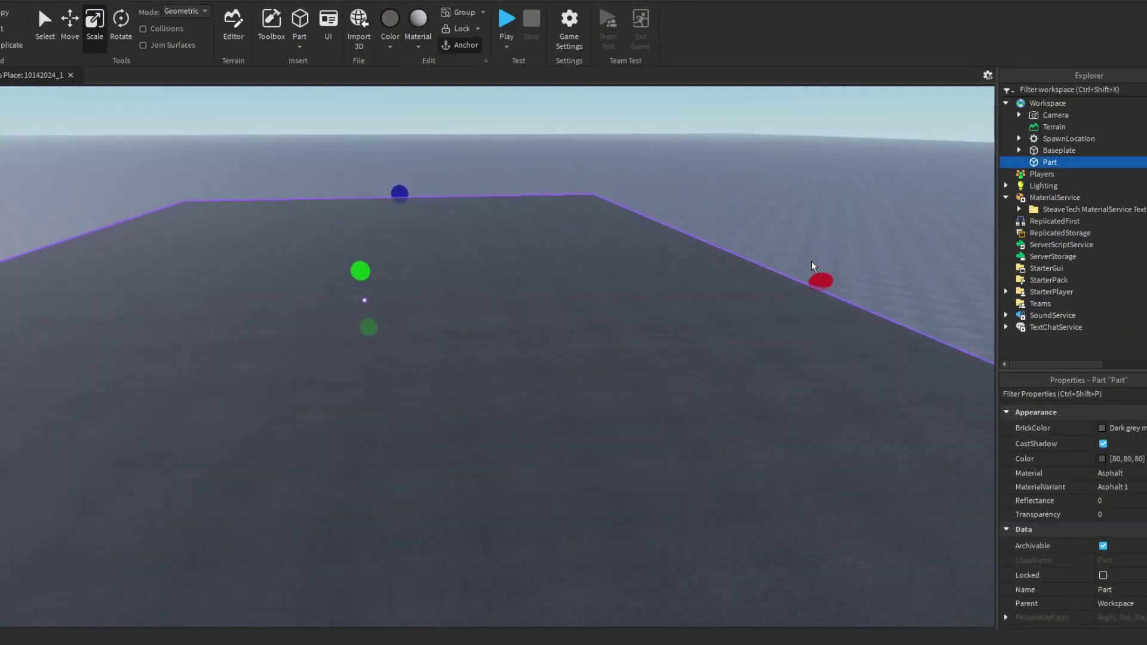
# Step: Rename the ground part Road and scale a duplicate of it down to a thin strip for a parking line
pyautogui.click(1119, 589)
pyautogui.write('Ro')
pyautogui.write('ad')
pyautogui.press('Return')
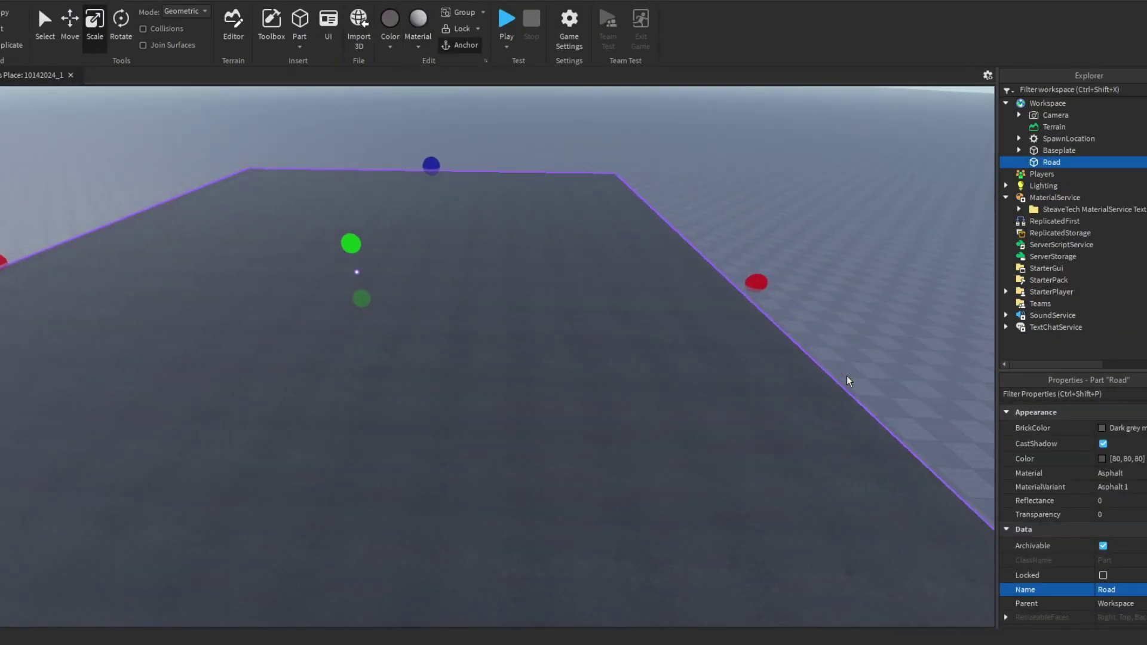
pyautogui.hotkey('ctrl', 'd')
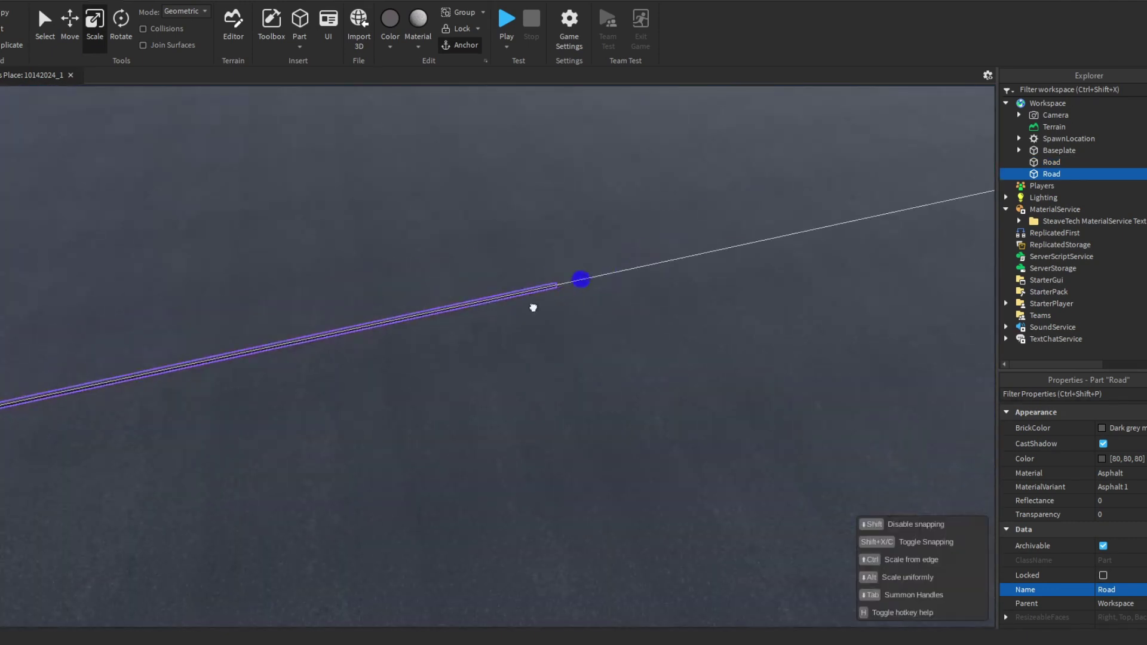
pyautogui.moveTo(532, 307); pyautogui.dragTo(457, 250)
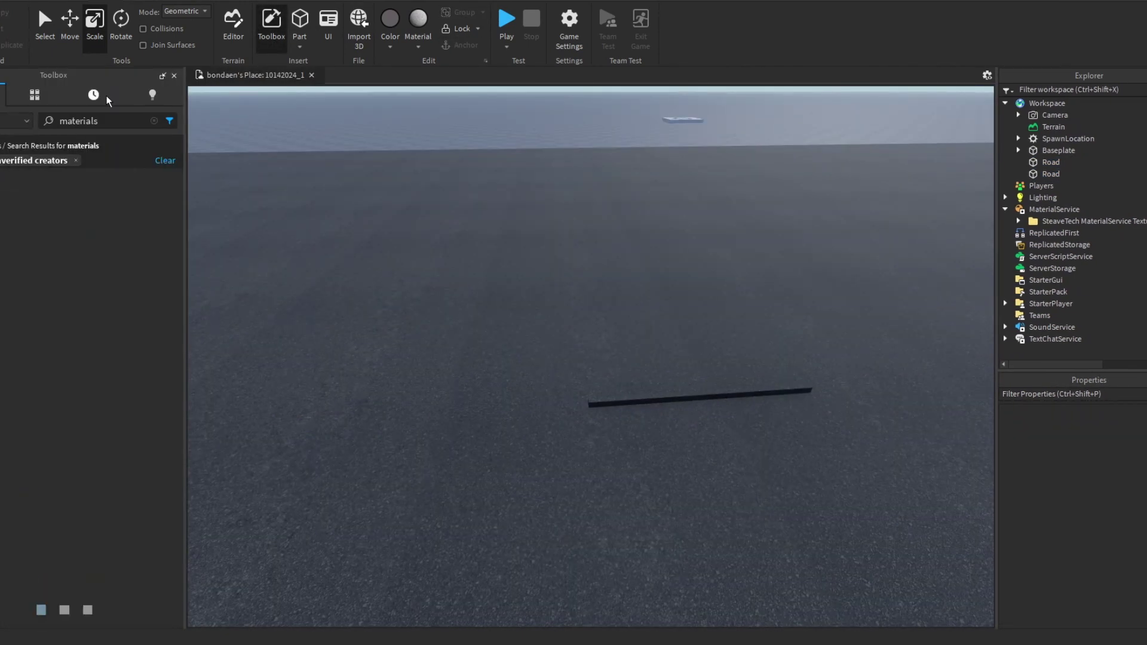
# Step: Search the Toolbox for Car, insert the Old Car mesh on the road and generate an R15 masculine Block Avatar
pyautogui.write('Car')
pyautogui.press('Return')
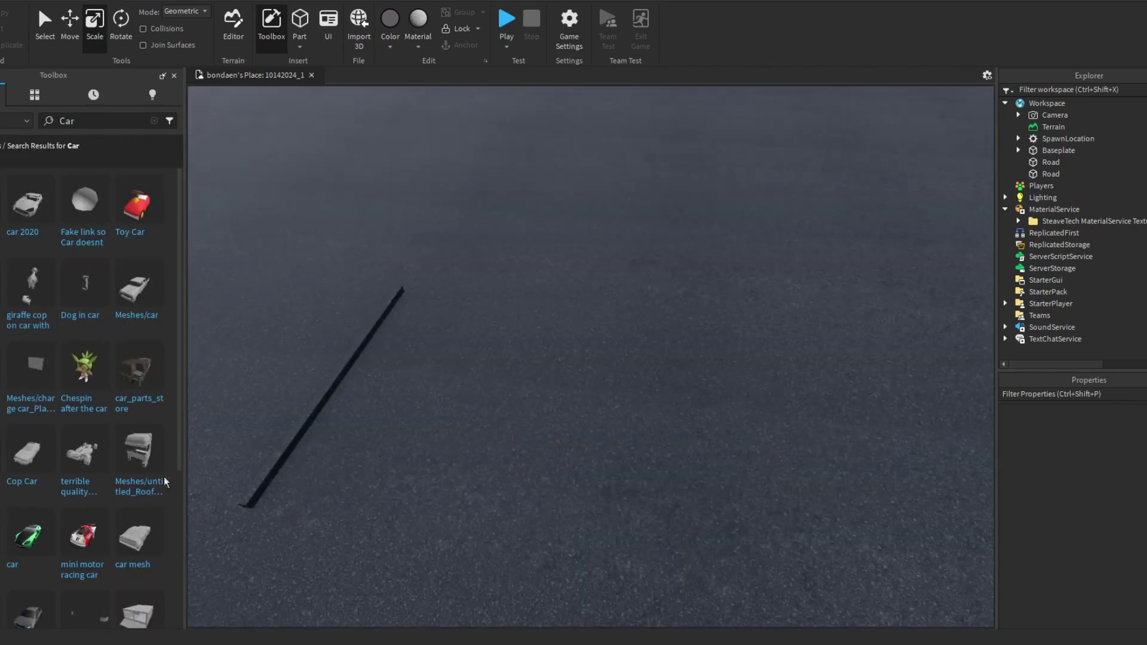
pyautogui.scroll(-2, 119, 171)
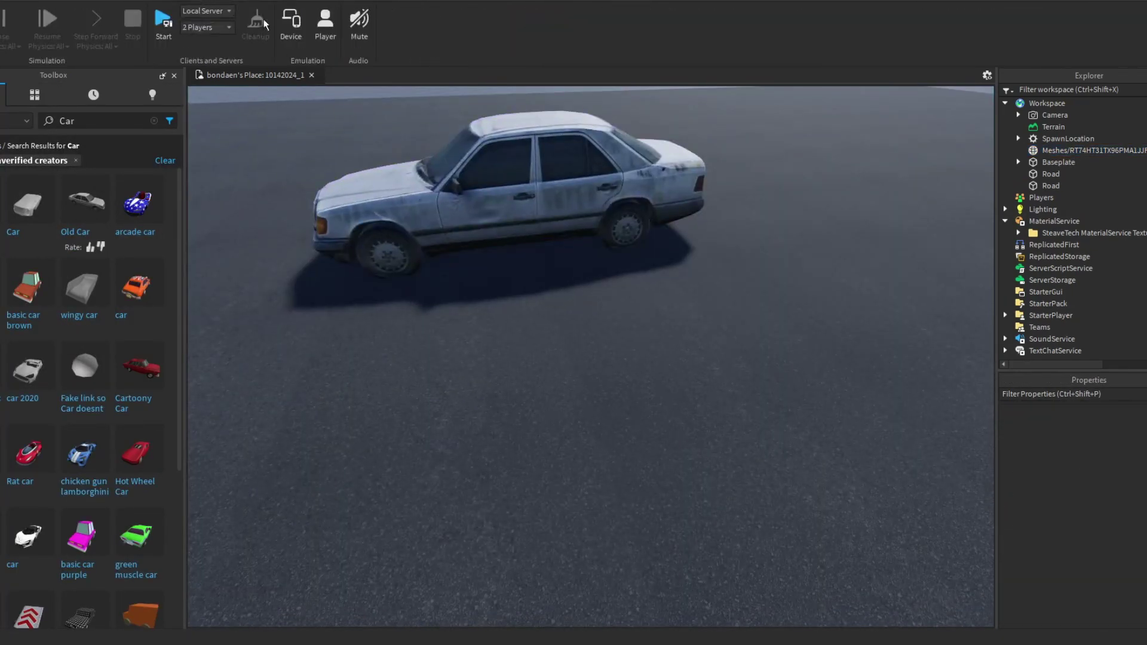
pyautogui.click(436, 27)
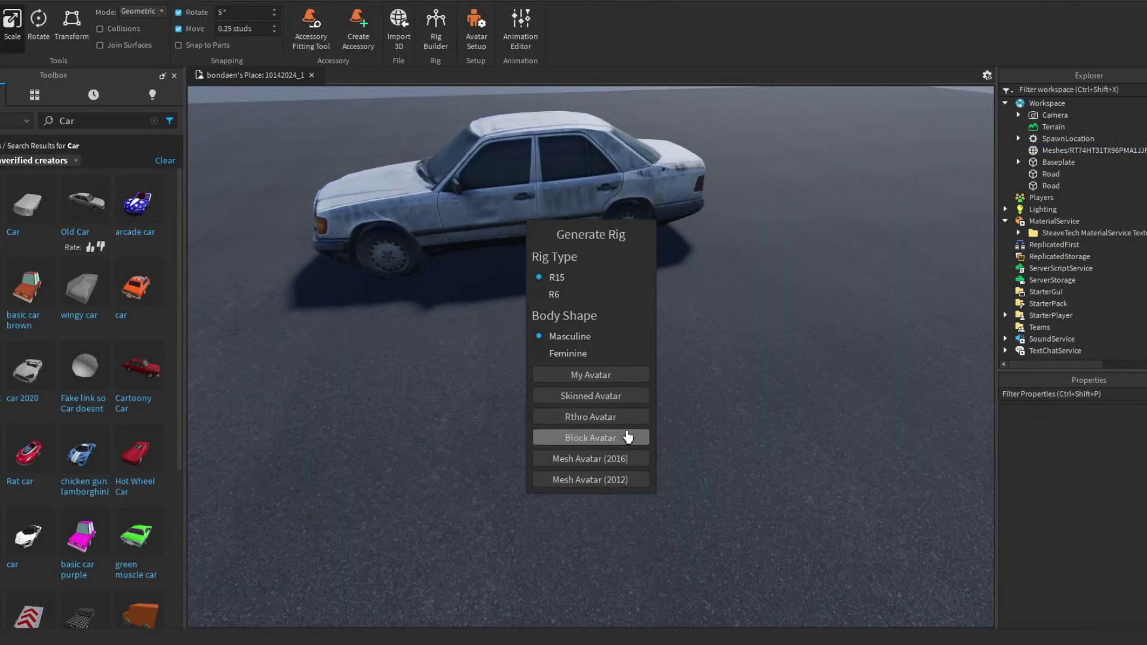
pyautogui.click(632, 438)
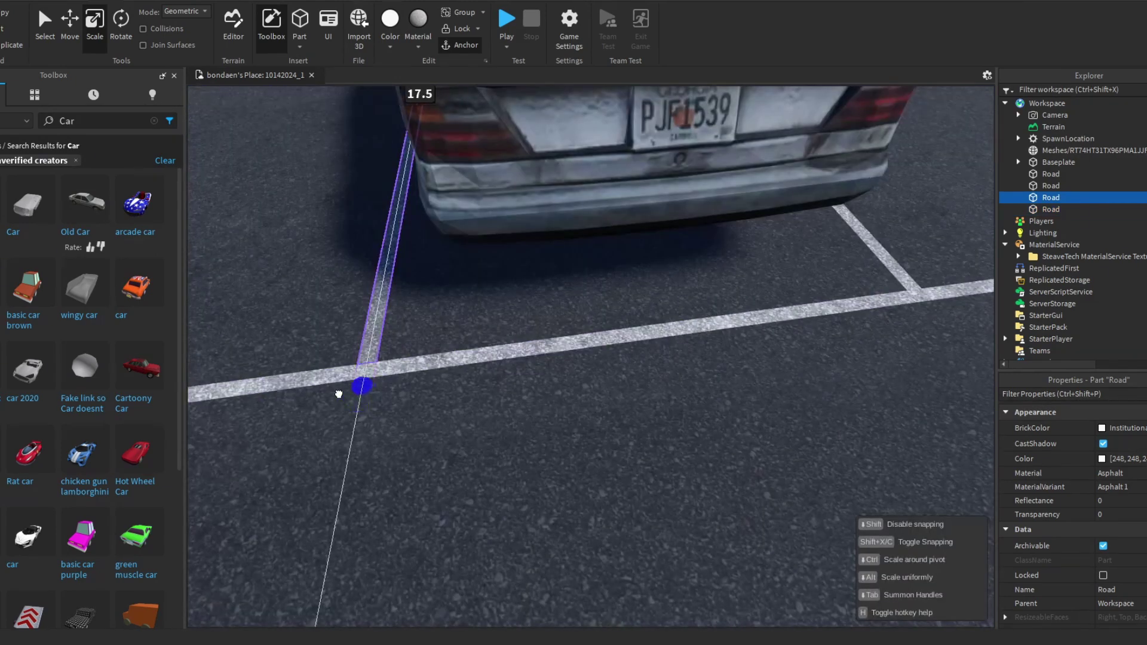
# Step: Fit the white stall line beside the car to the stall depth and extend the parking row with copies of the lines
pyautogui.click(384, 304)
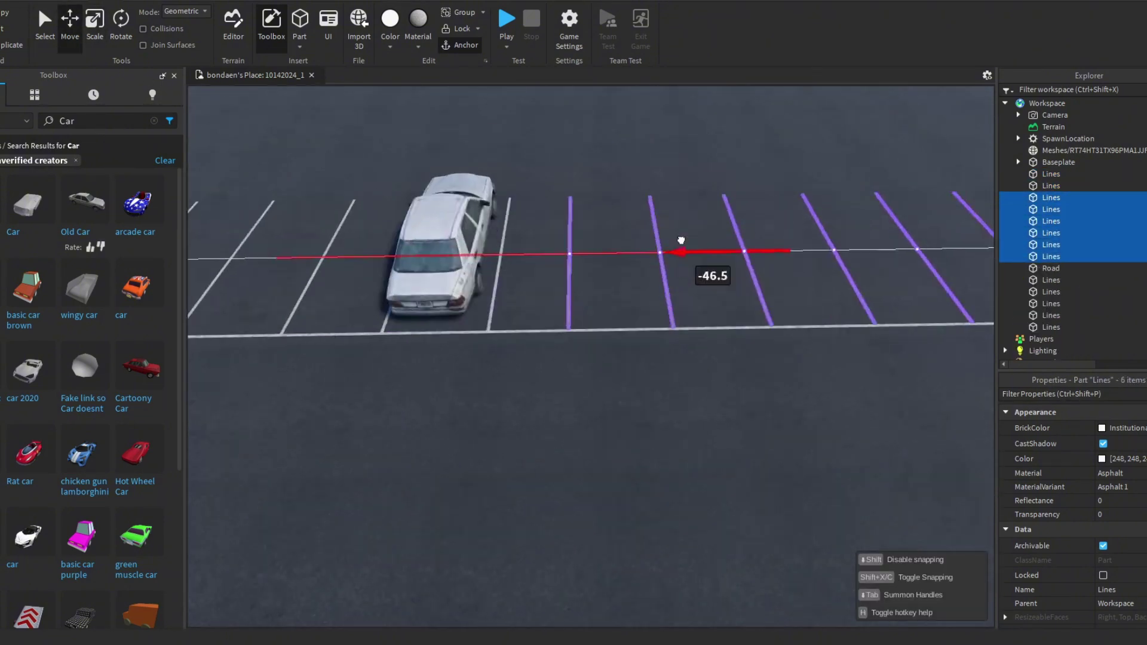
pyautogui.moveTo(681, 251); pyautogui.dragTo(732, 251)
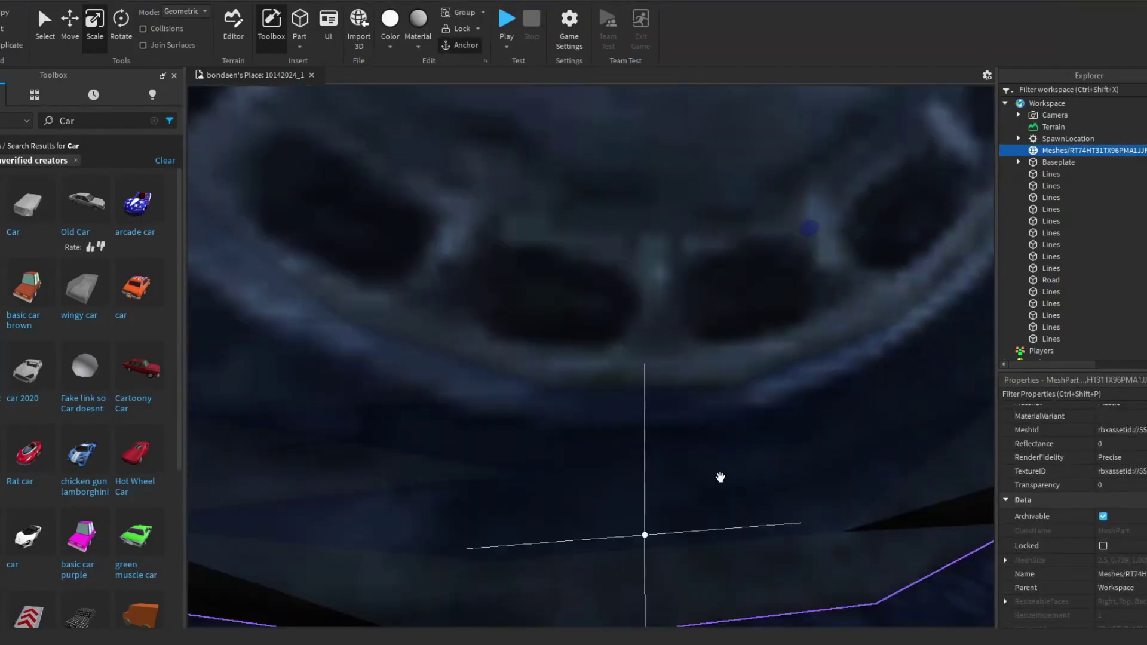
pyautogui.moveTo(1135, 172); pyautogui.dragTo(1057, 285)
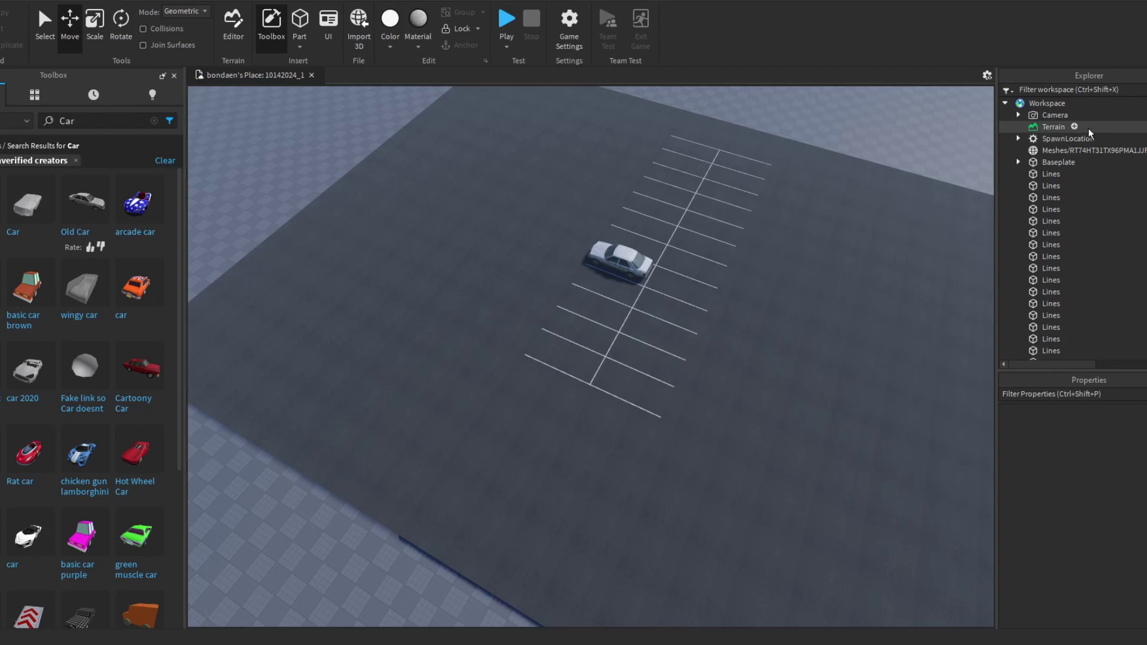
# Step: Gather the parking line parts, each named Line, in a folder named Lines and rename the car mesh Car
pyautogui.click(1131, 457)
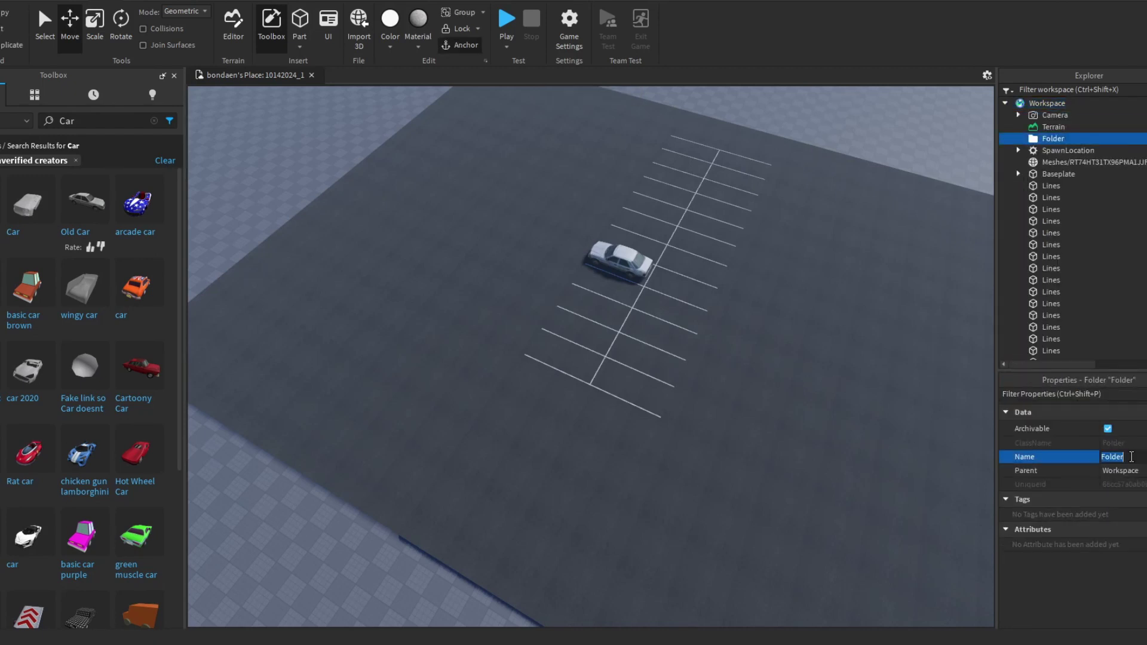
pyautogui.moveTo(1141, 190); pyautogui.dragTo(1049, 308)
pyautogui.click(1123, 591)
pyautogui.write('L')
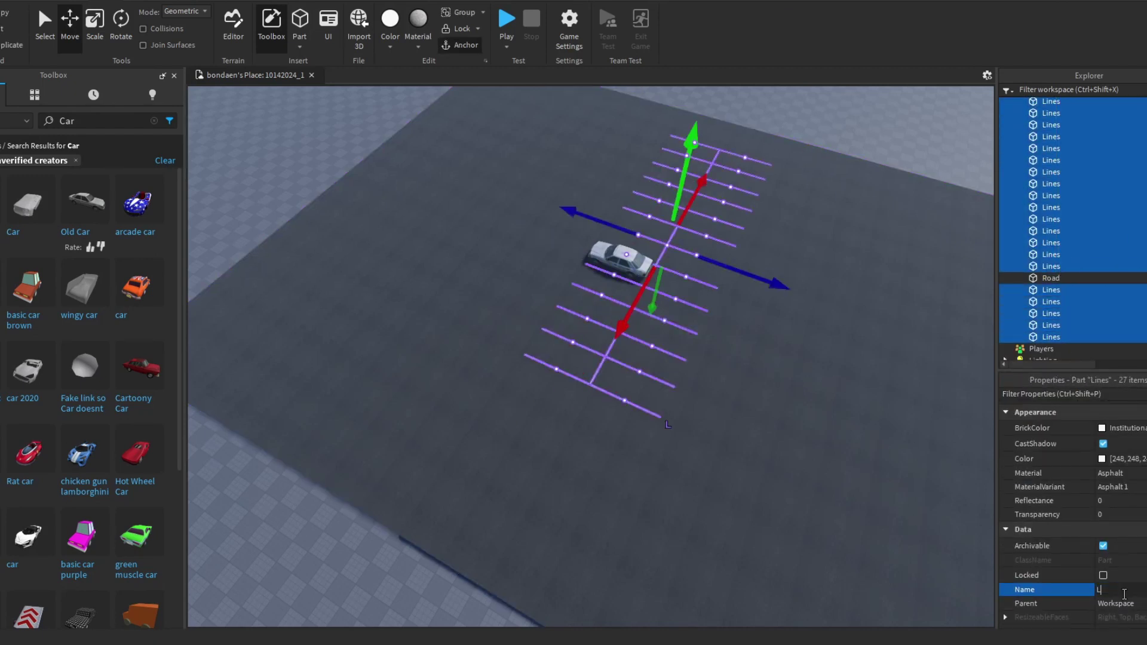
pyautogui.write('ines')
pyautogui.press('Return')
pyautogui.click(1048, 162)
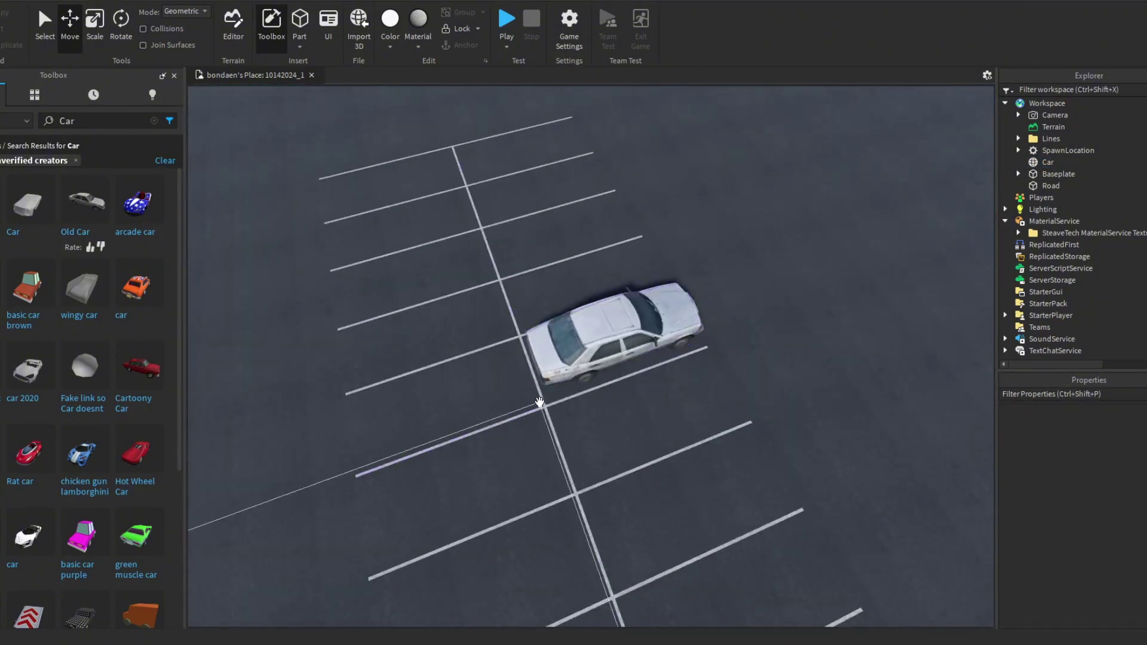
# Step: Position the parking row on the road and place a copy of all its lines on either side, forming three rows
pyautogui.moveTo(721, 373); pyautogui.dragTo(721, 373)
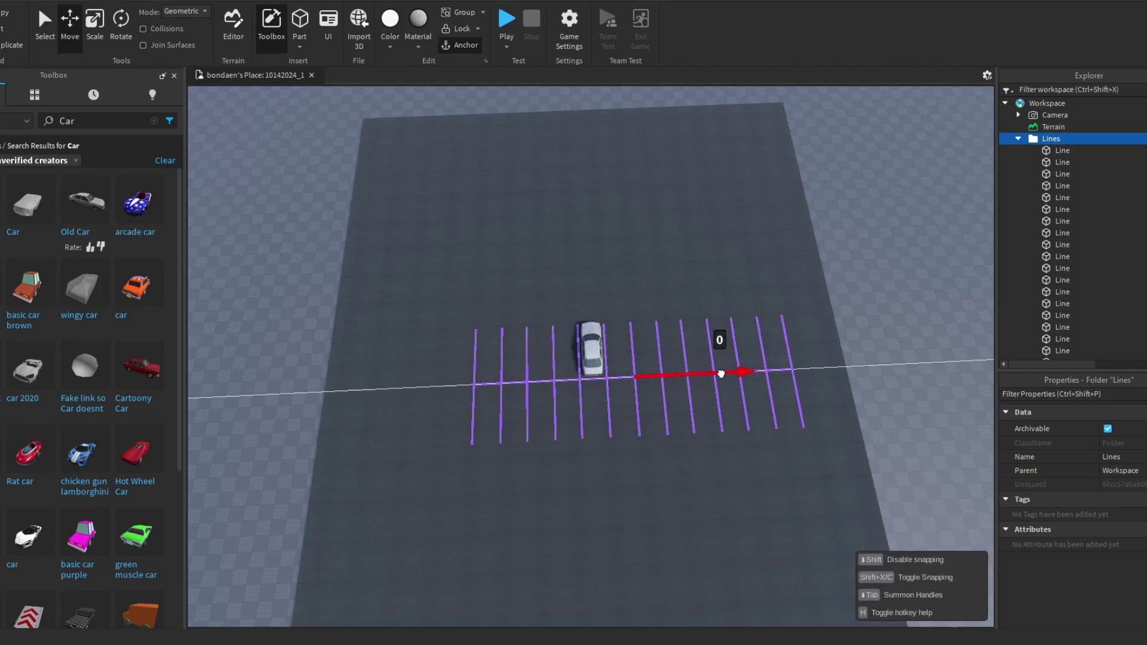
pyautogui.keyDown('shift'); pyautogui.click(1035, 181); pyautogui.keyUp('shift')
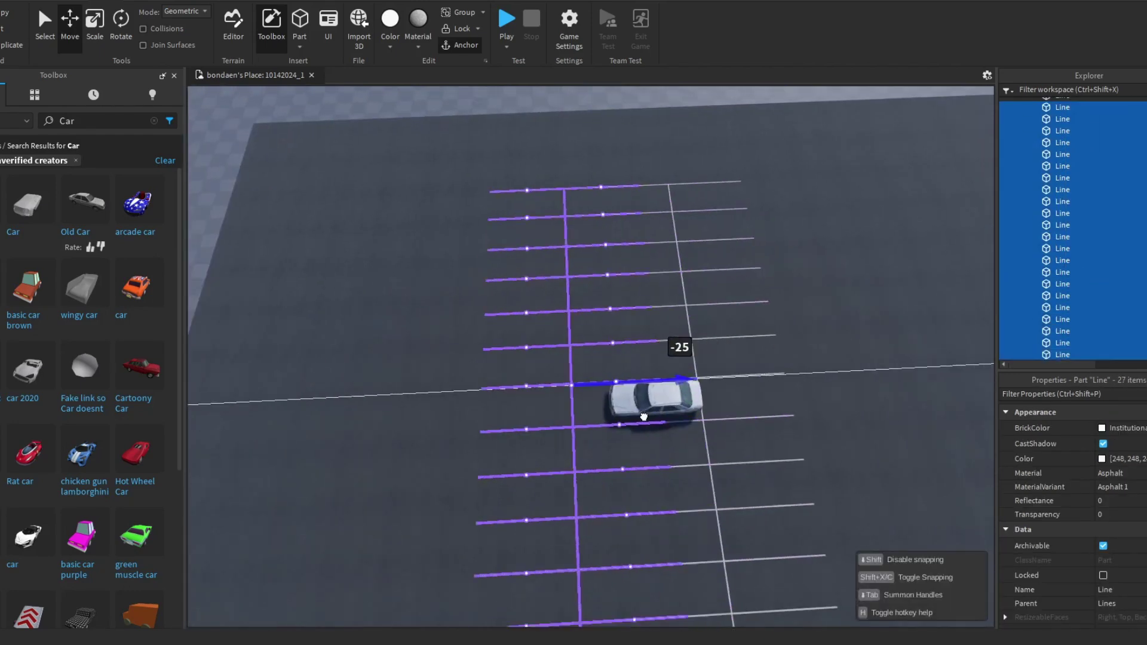
pyautogui.moveTo(643, 417); pyautogui.dragTo(573, 424)
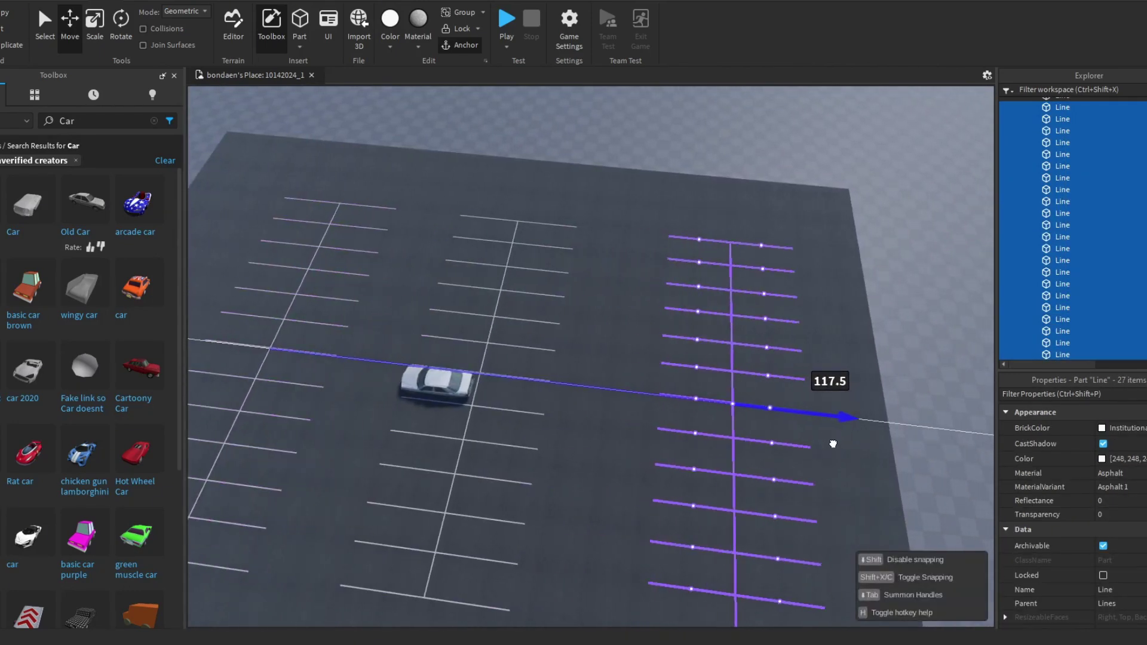
pyautogui.moveTo(833, 444); pyautogui.dragTo(835, 440)
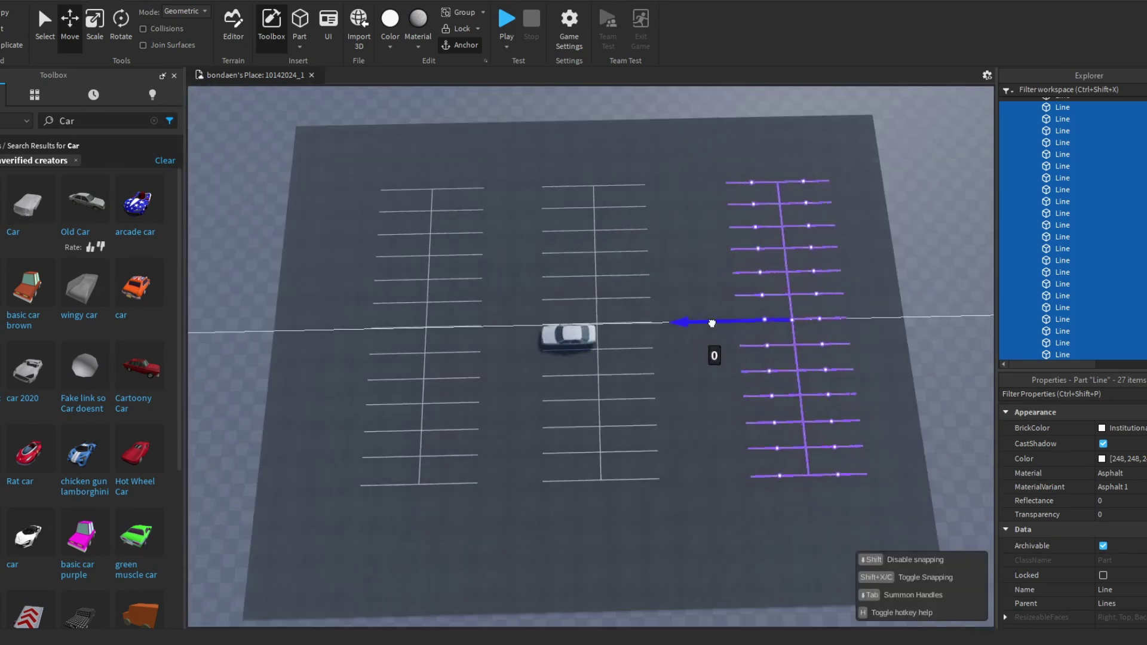
pyautogui.moveTo(710, 325); pyautogui.dragTo(696, 326)
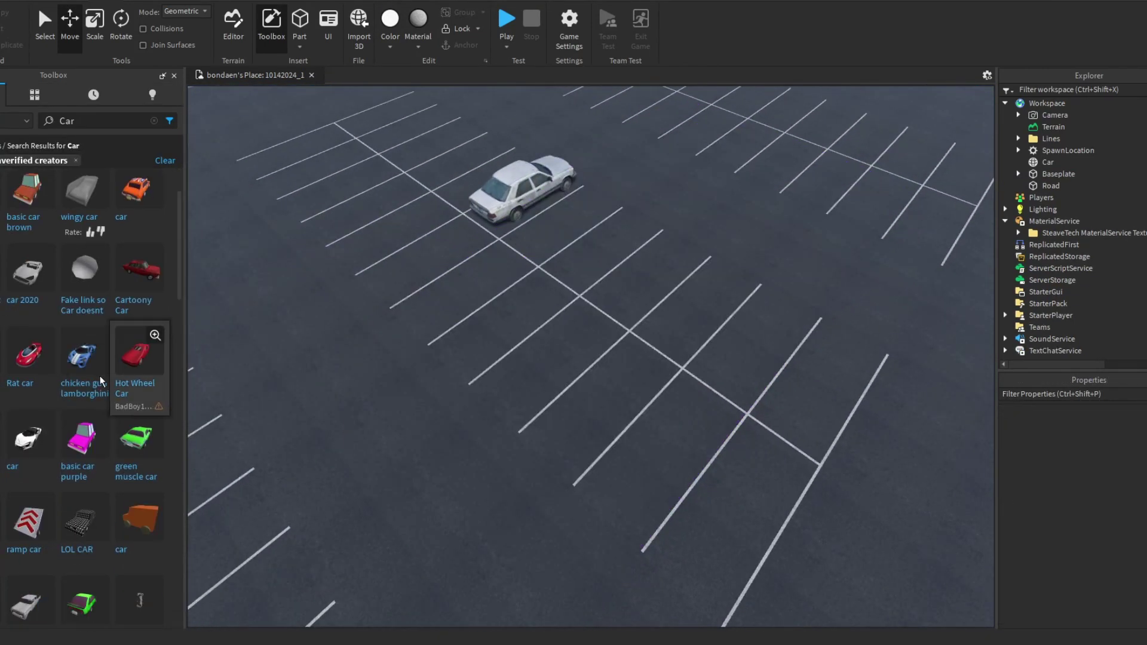
# Step: Preview the basic car brown and Meshes/car1 models in the Toolbox results
pyautogui.click(141, 382)
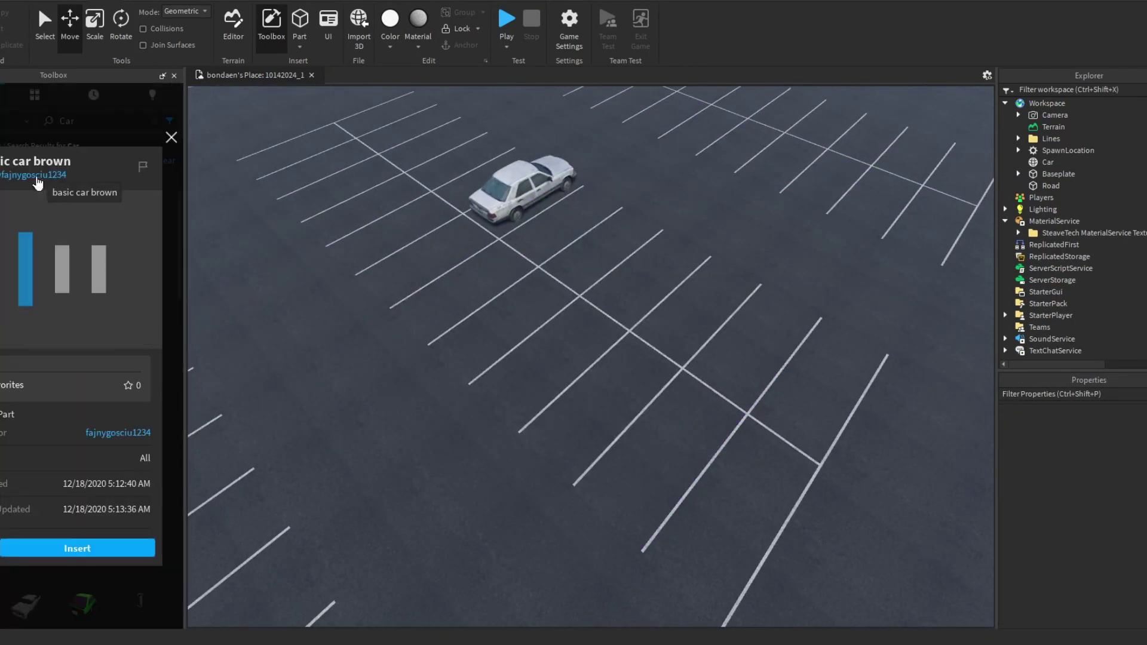
pyautogui.click(171, 137)
pyautogui.scroll(-5, 162, 185)
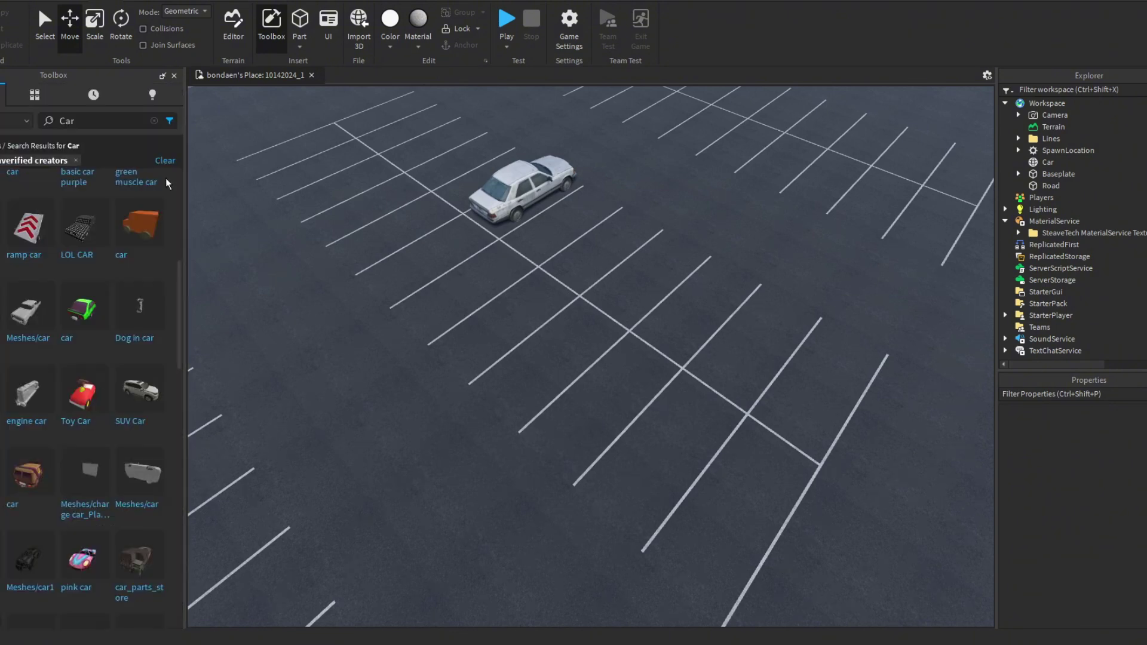
pyautogui.click(28, 559)
pyautogui.click(171, 136)
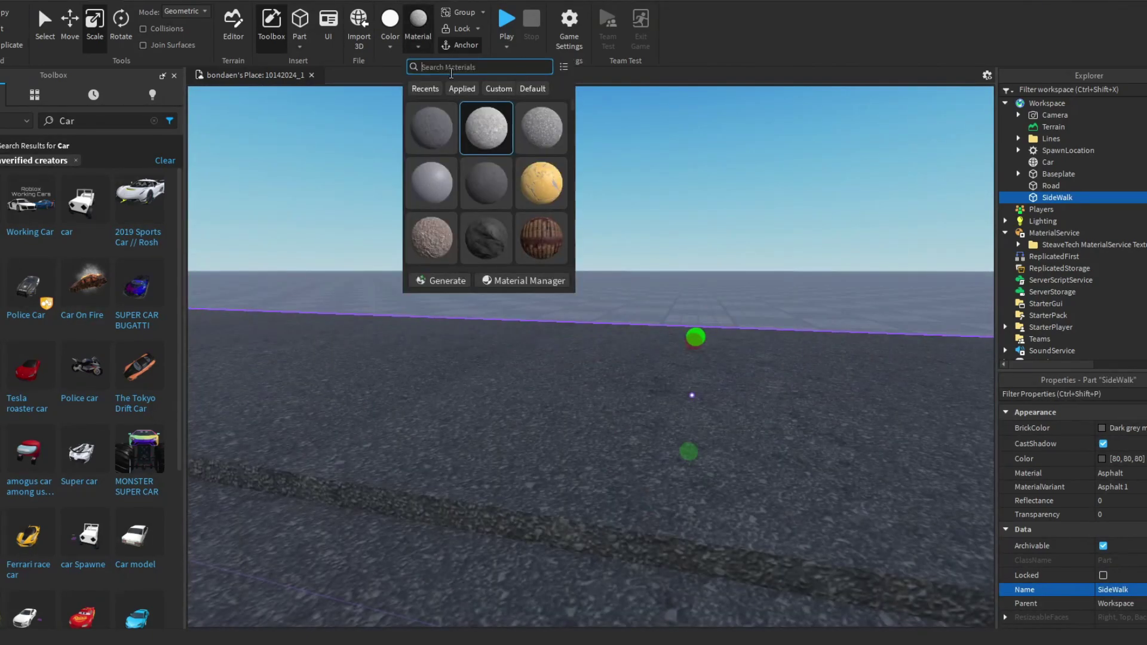
# Step: Search the materials for concrete and apply a concrete material to the SideWalk part
pyautogui.write('concrete')
pyautogui.click(525, 131)
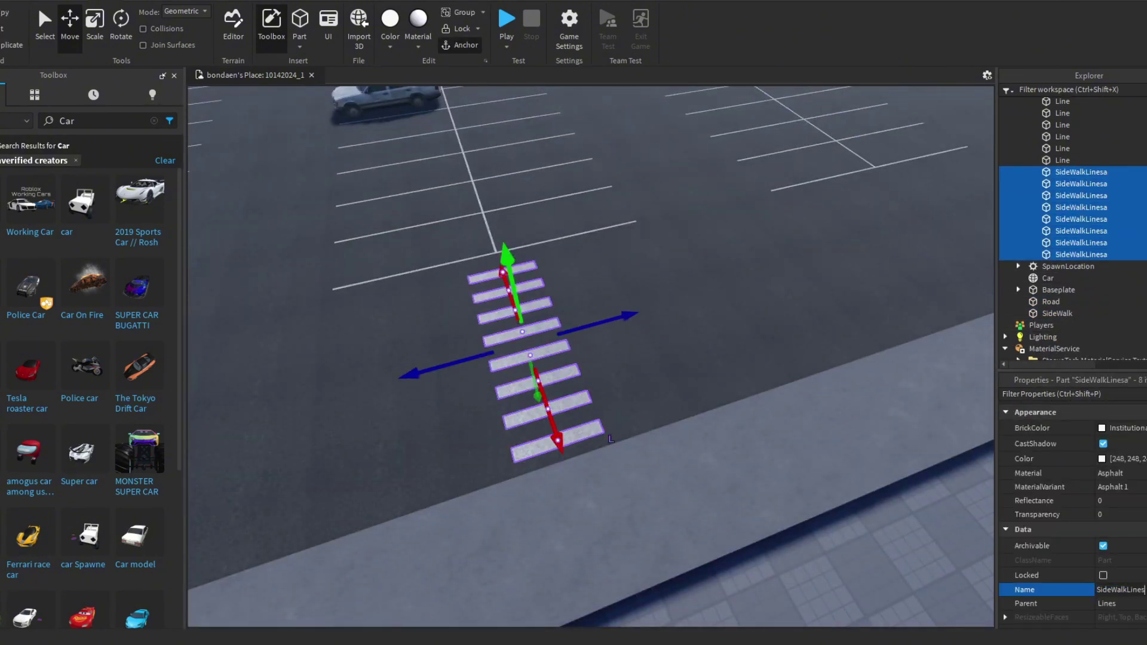
# Step: Rename the crosswalk stripe parts SideWalkLines and the Lines folder ParkingLines
pyautogui.press('Return')
pyautogui.click(1051, 139)
pyautogui.click(1101, 456)
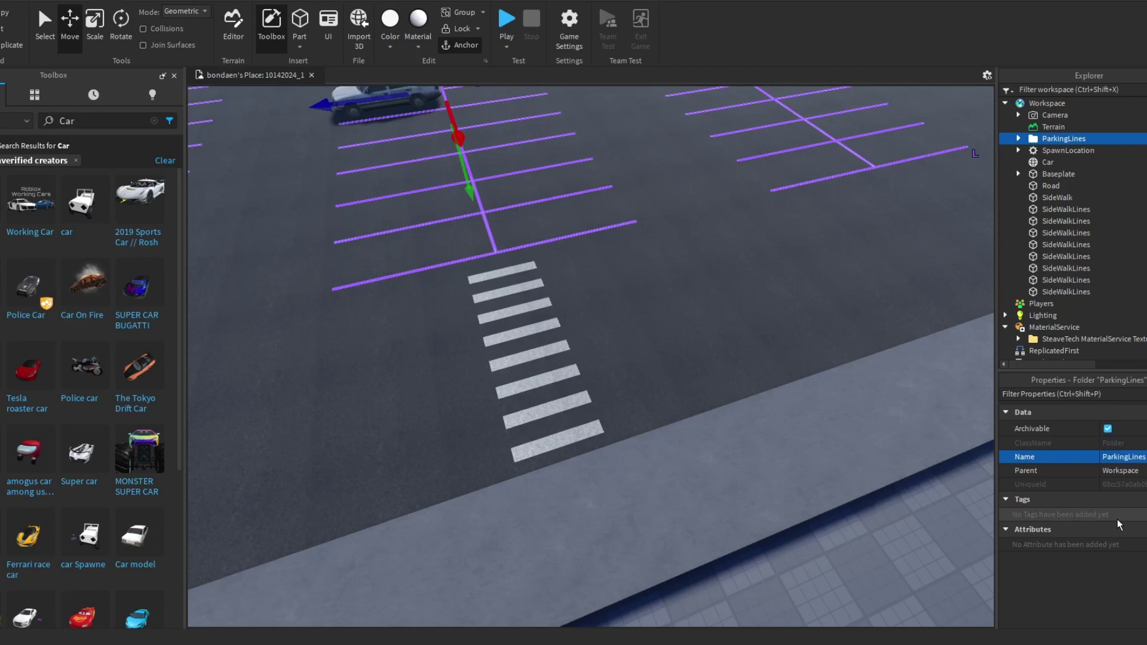
# Step: Add a folder named SideWalkLines to the Workspace
pyautogui.click(1135, 103)
pyautogui.click(1057, 165)
pyautogui.click(1141, 455)
pyautogui.write('SideWal')
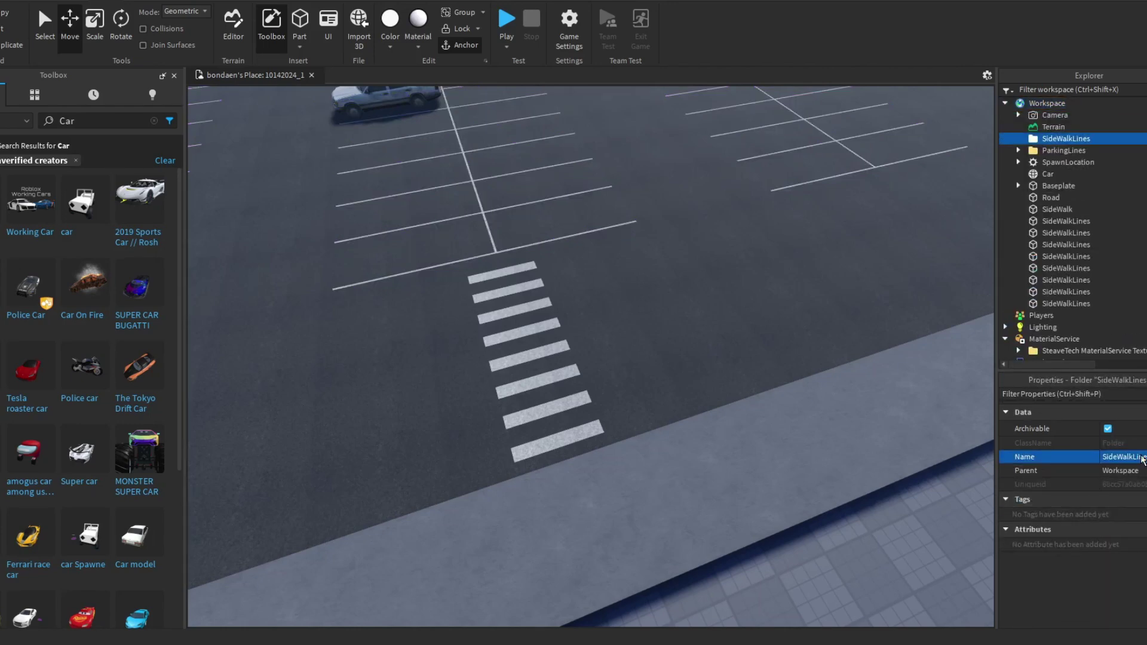
# Step: Move the eight crosswalk stripes into the SideWalkLines folder and place a copy of them at the end of the neighboring parking row
pyautogui.click(1067, 221)
pyautogui.keyDown('shift'); pyautogui.click(1066, 303); pyautogui.keyUp('shift')
pyautogui.moveTo(1066, 303); pyautogui.dragTo(1067, 139)
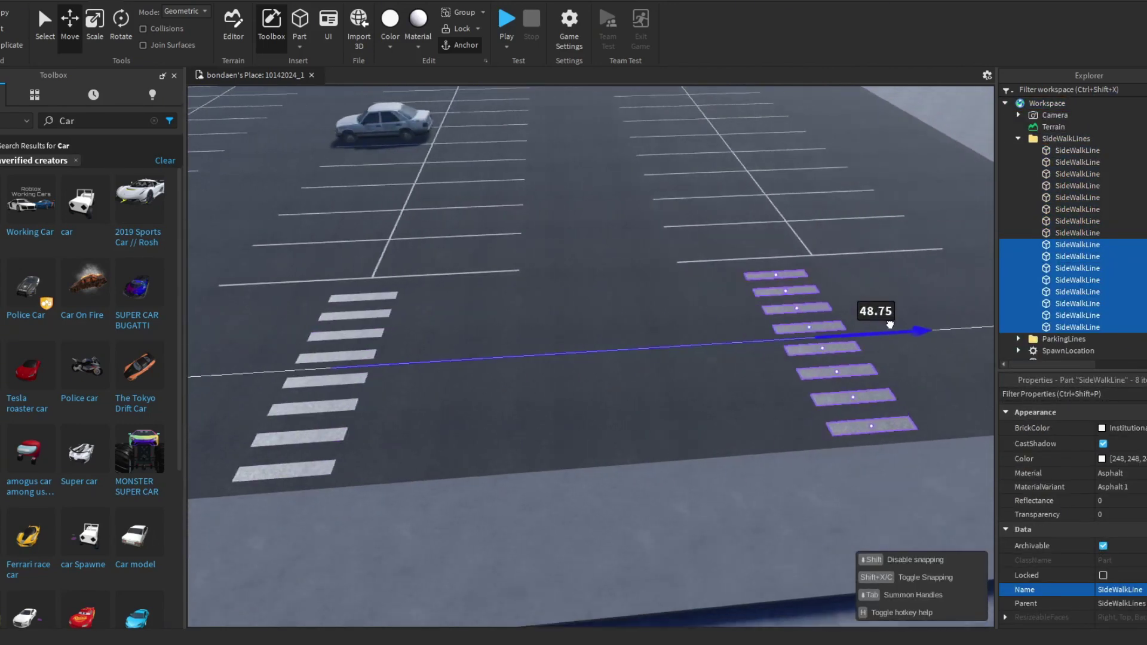
pyautogui.moveTo(890, 322); pyautogui.dragTo(859, 353)
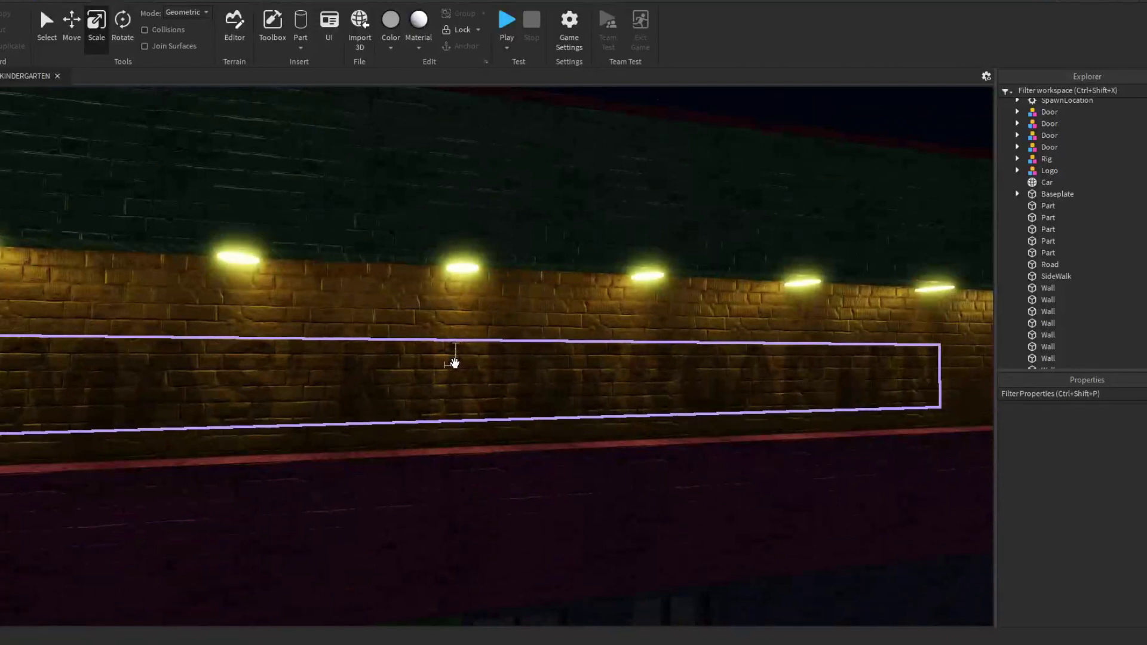
# Step: Rename the Logo model on the building's brick wall FadedLogo
pyautogui.scroll(-5, 455, 362)
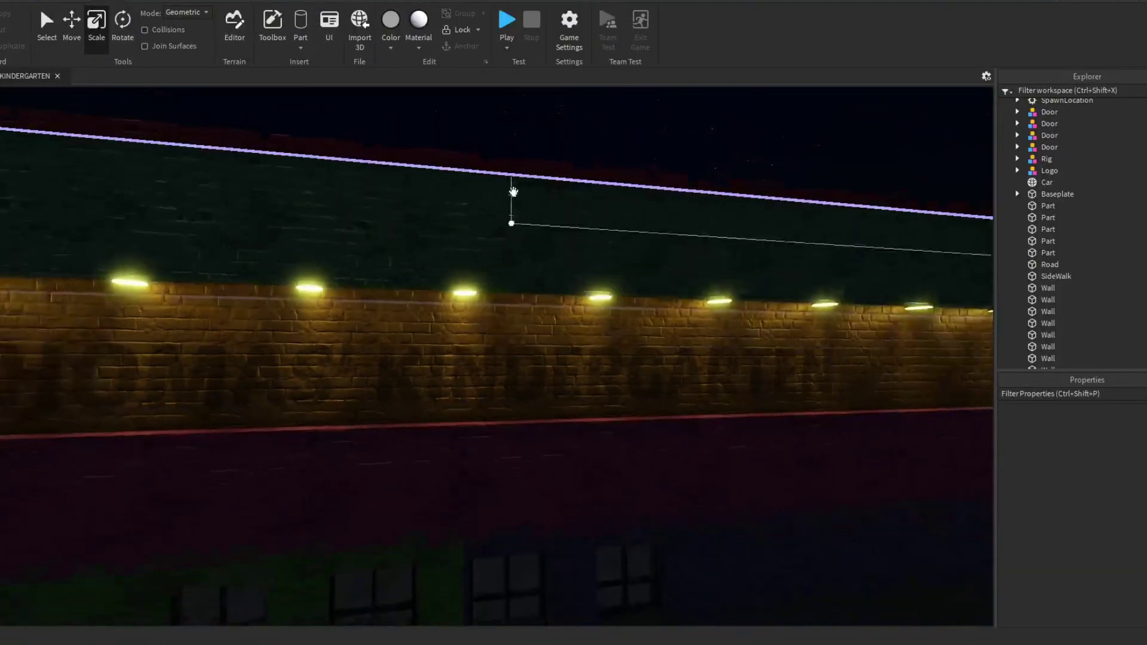
pyautogui.click(515, 161)
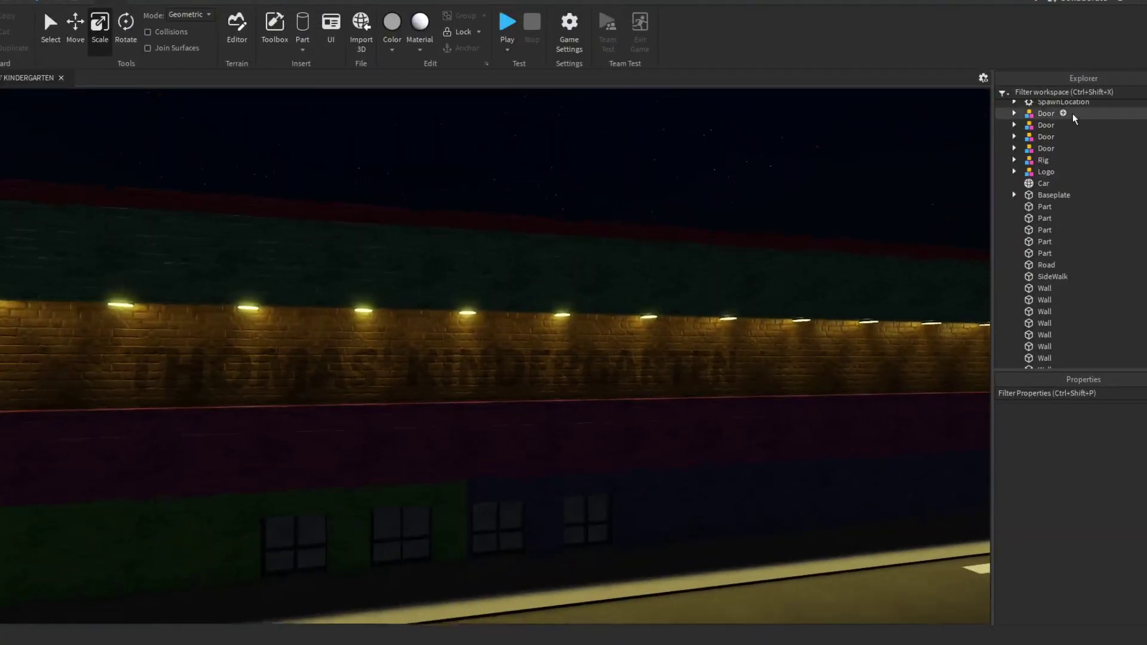
pyautogui.click(1049, 170)
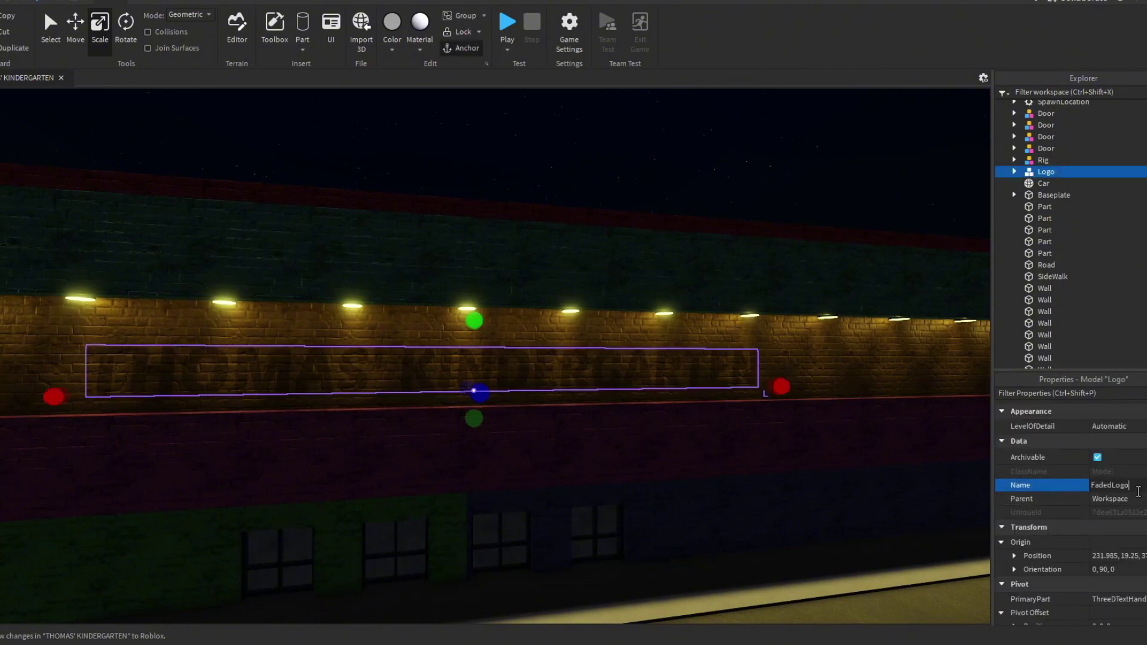
pyautogui.click(881, 148)
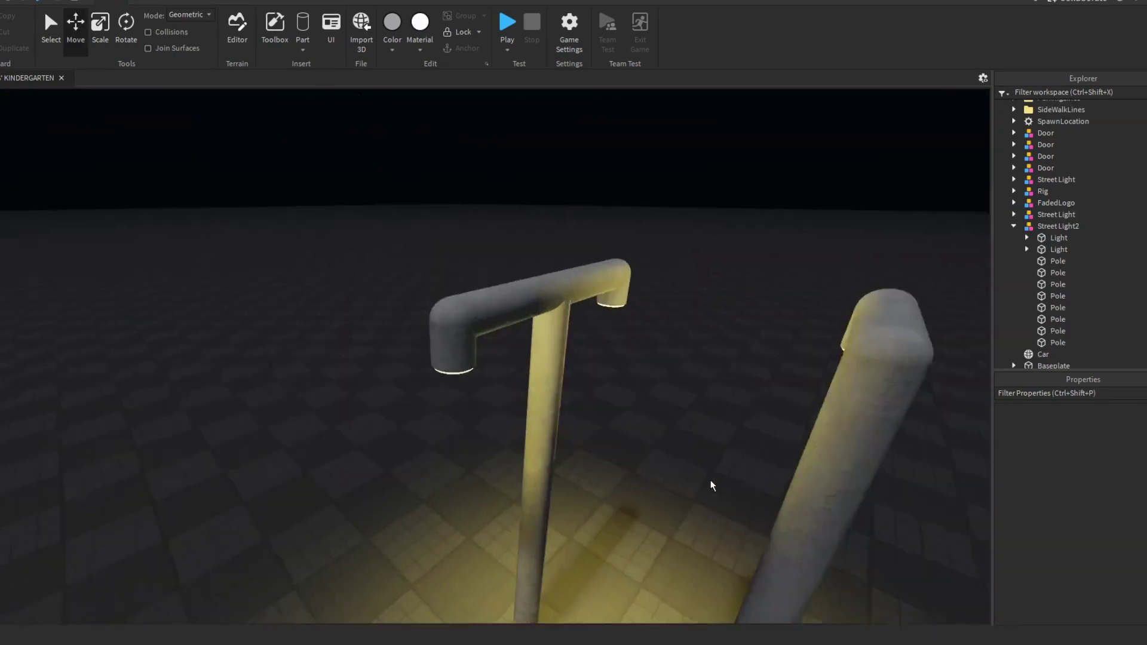
# Step: Place a copy of a row of six double-armed street lights along a neighboring parking row
pyautogui.scroll(-3, 449, 460)
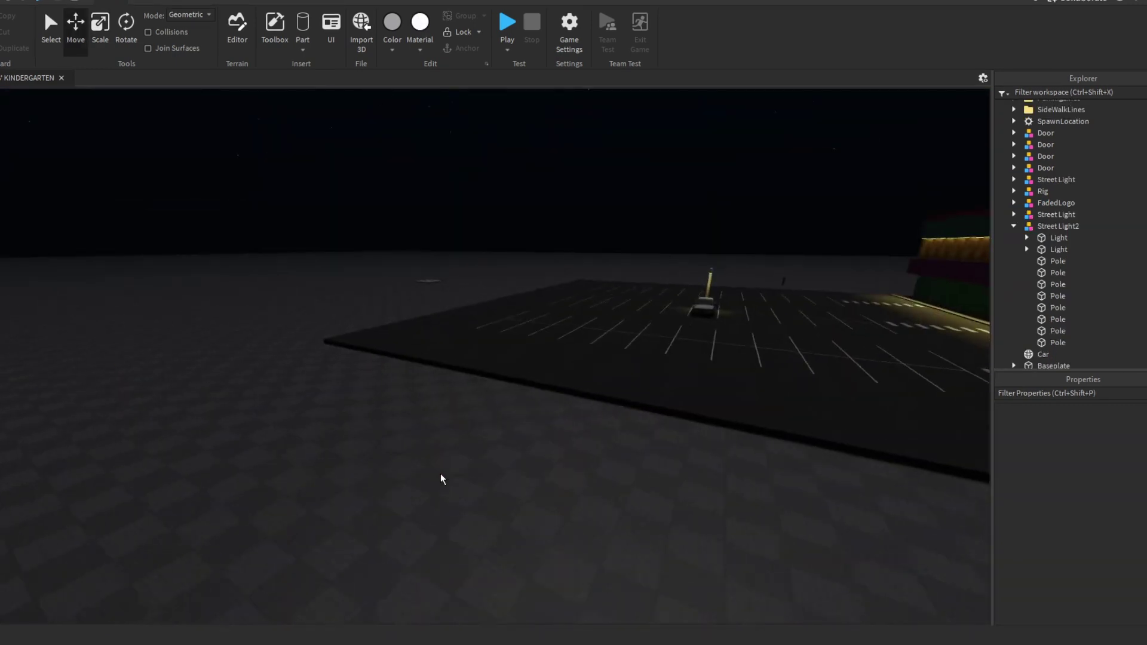
pyautogui.click(673, 288)
pyautogui.moveTo(185, 538); pyautogui.dragTo(514, 456)
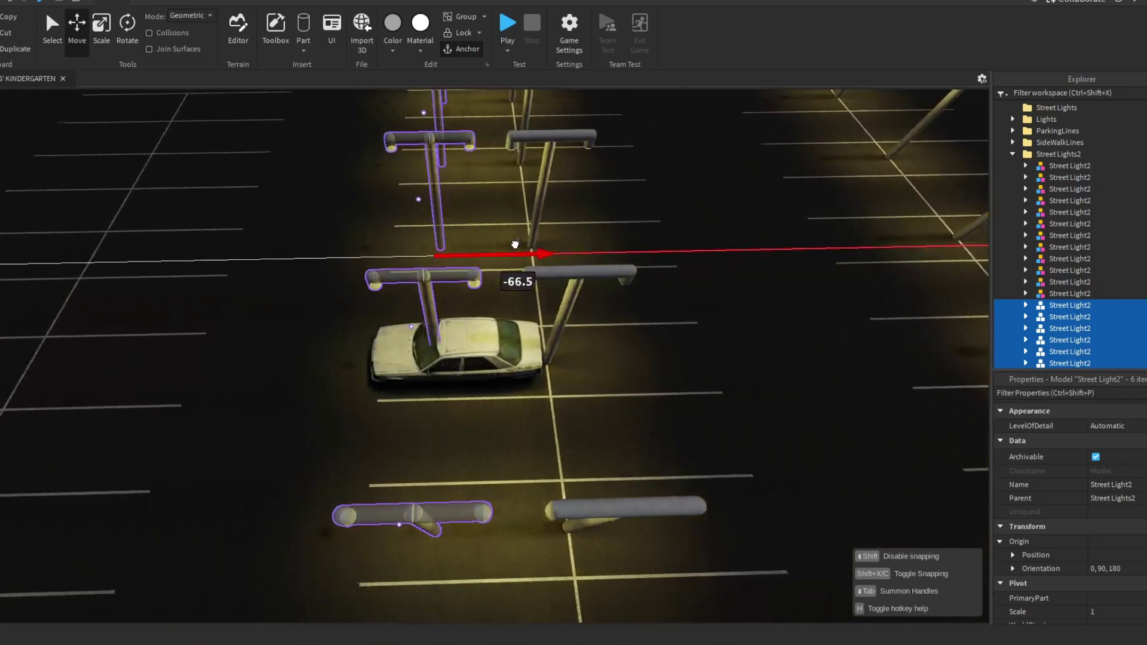
pyautogui.moveTo(512, 249)
pyautogui.mouseDown()
pyautogui.moveTo(465, 254)
pyautogui.moveTo(523, 266)
pyautogui.moveTo(512, 263)
pyautogui.mouseUp()
pyautogui.scroll(-10, 512, 264)
pyautogui.click(151, 212)
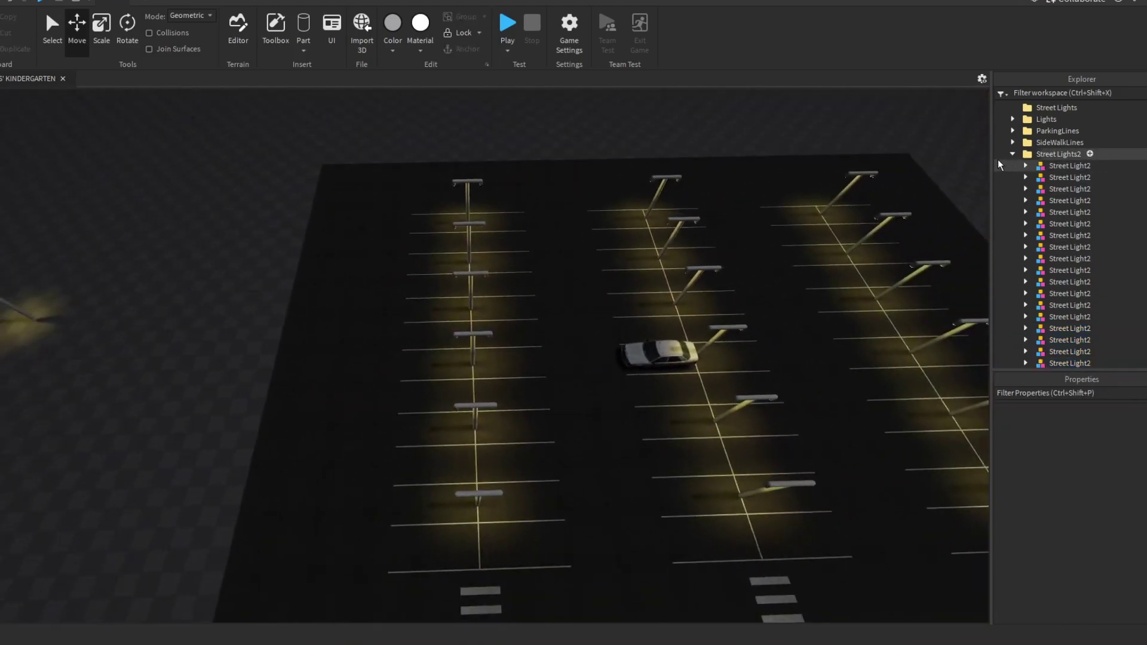
# Step: Examine the rows of street lights in the Street Lights2 folder and how the Workspace folders are organized
pyautogui.click(998, 157)
pyautogui.press('f')
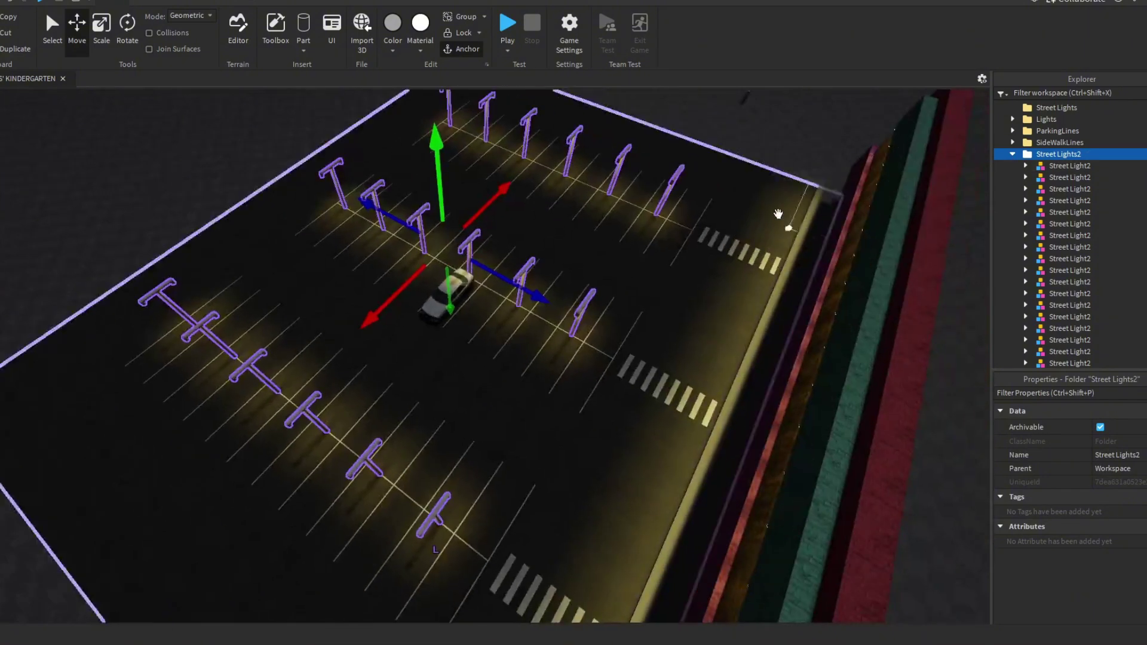
pyautogui.click(1014, 154)
pyautogui.click(537, 359)
pyautogui.scroll(-5, 538, 358)
pyautogui.moveTo(538, 359); pyautogui.dragTo(633, 299, button='right')
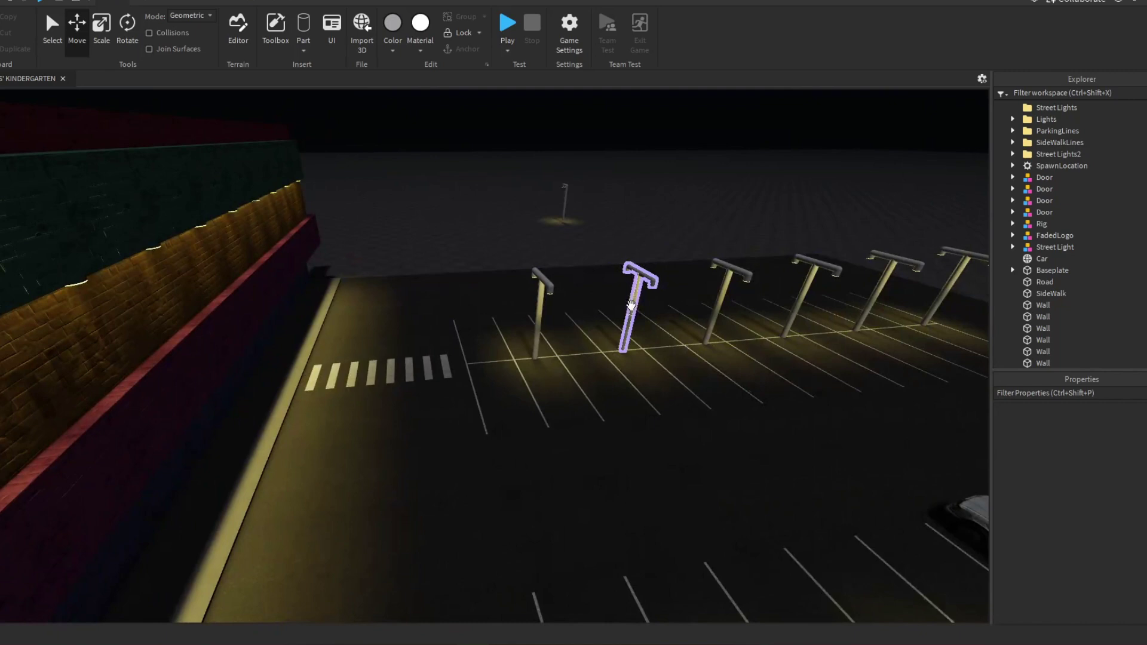
pyautogui.click(633, 299)
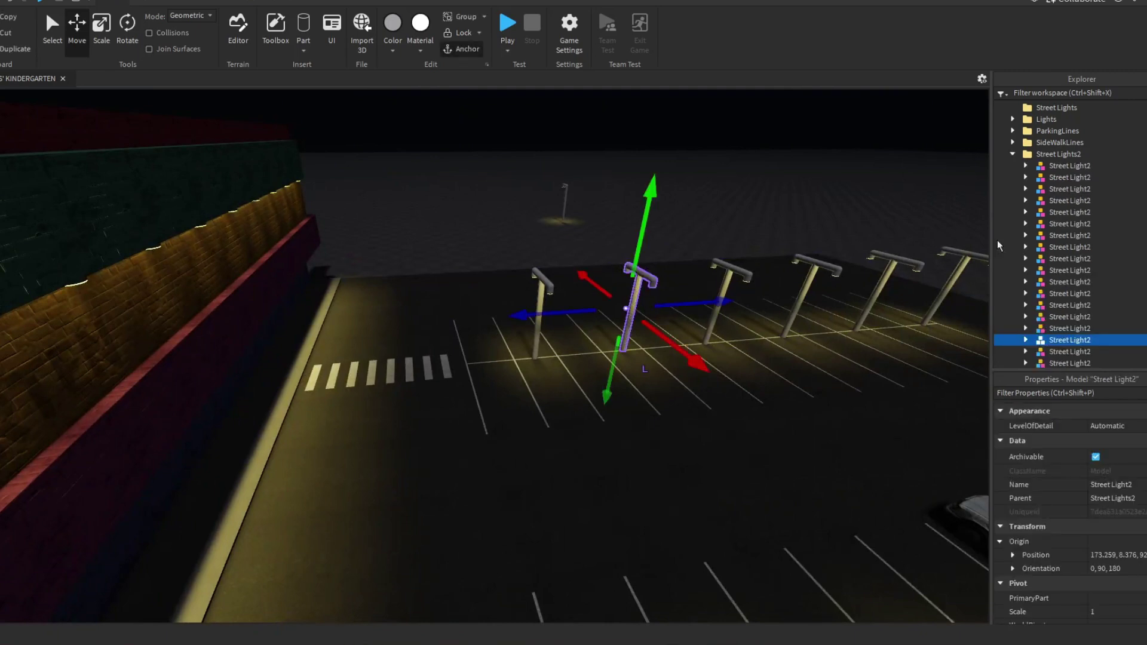
pyautogui.scroll(3, 1015, 173)
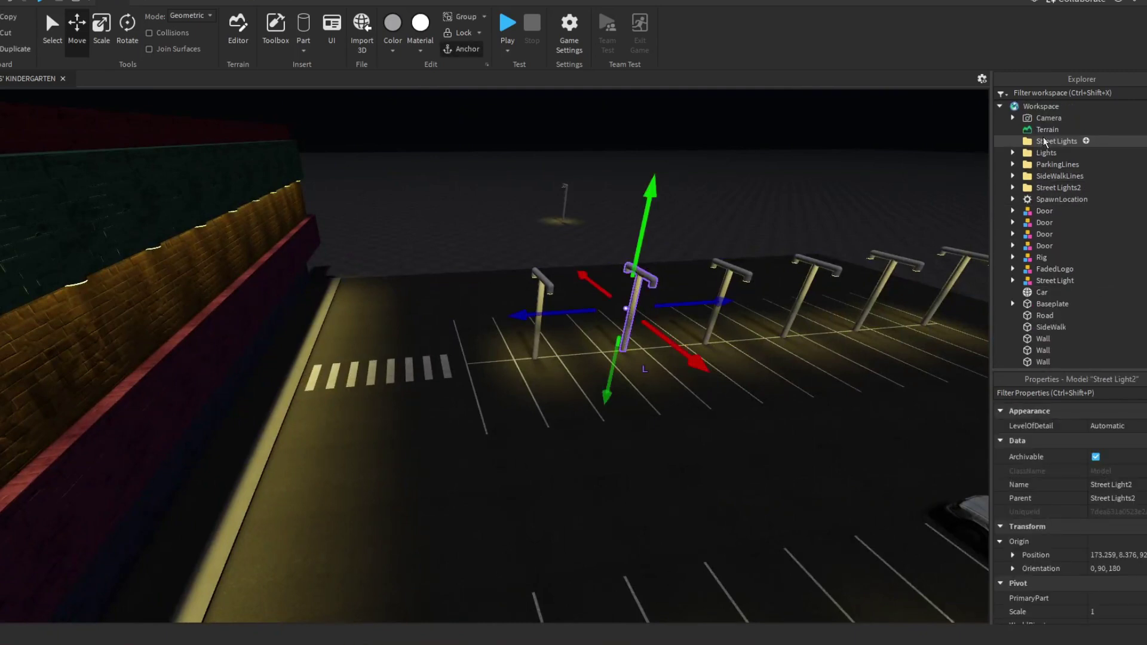
pyautogui.click(1033, 106)
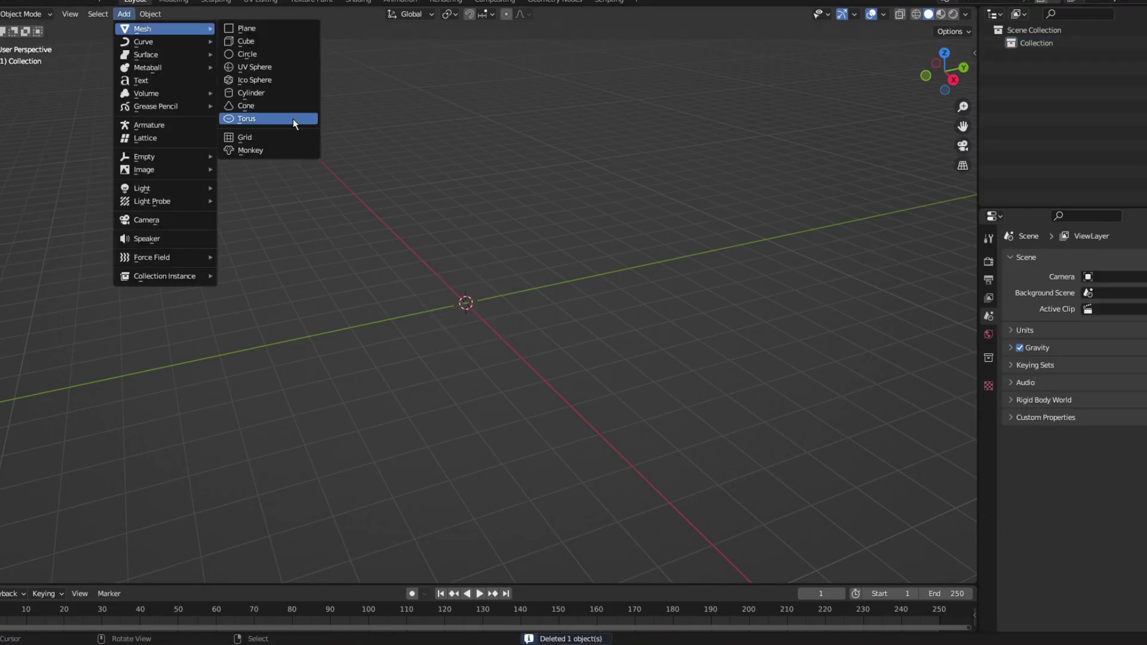
# Step: Switch to Blender, add a plane scaled to about 4.969, and divide it into a fine grid with loop cuts
pyautogui.click(250, 28)
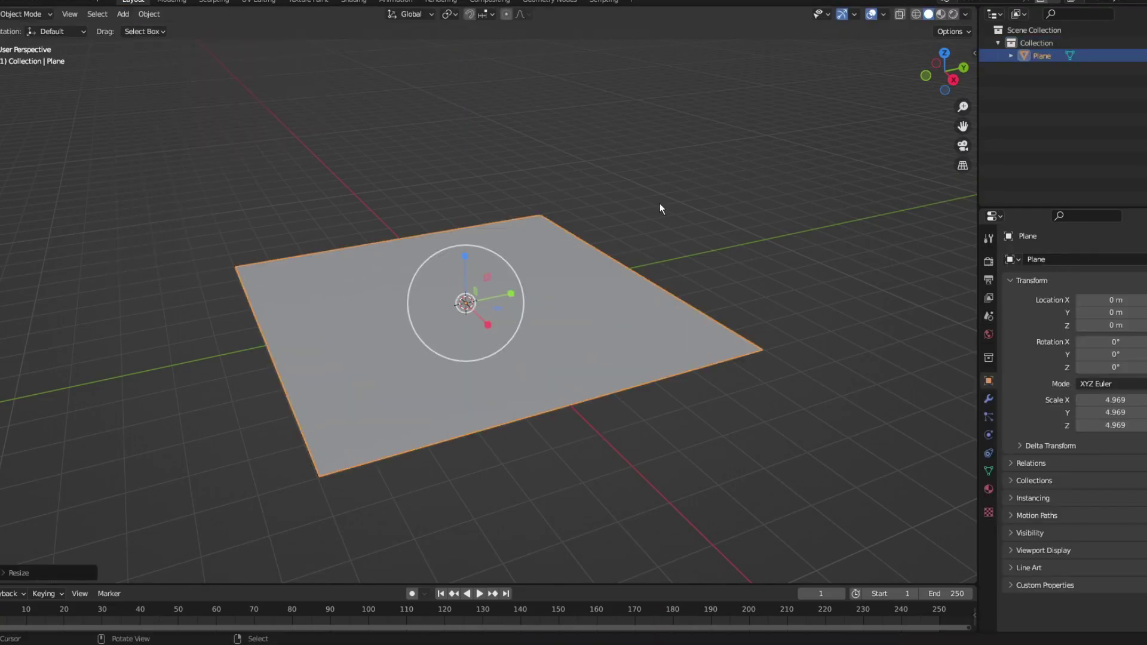
pyautogui.press('Tab')
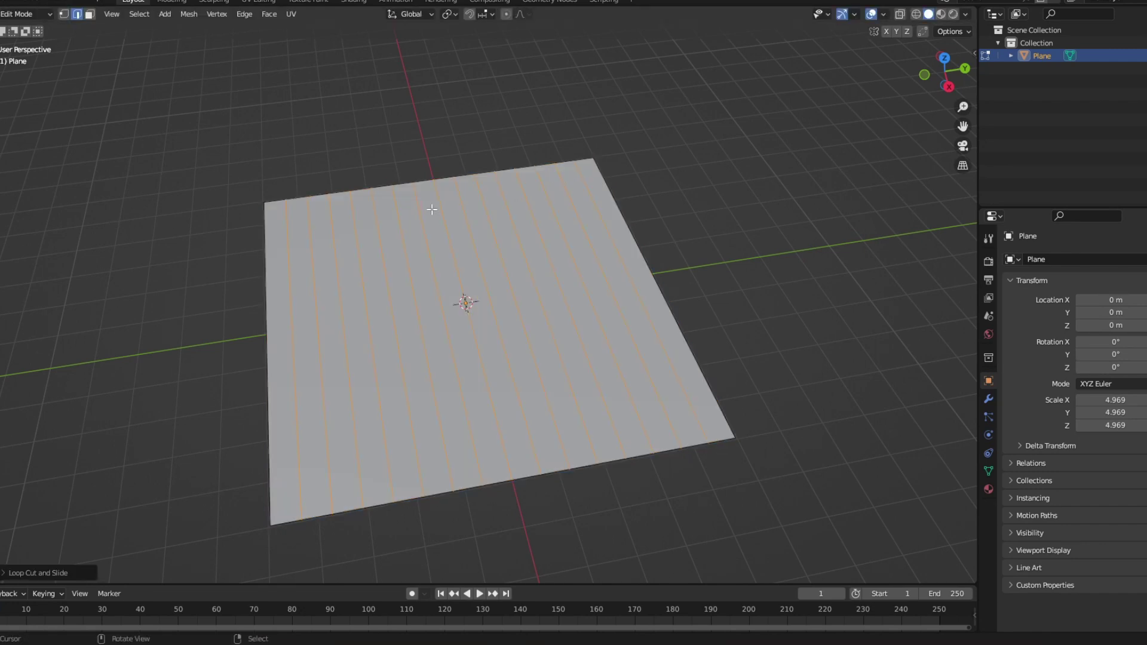
pyautogui.click(648, 332)
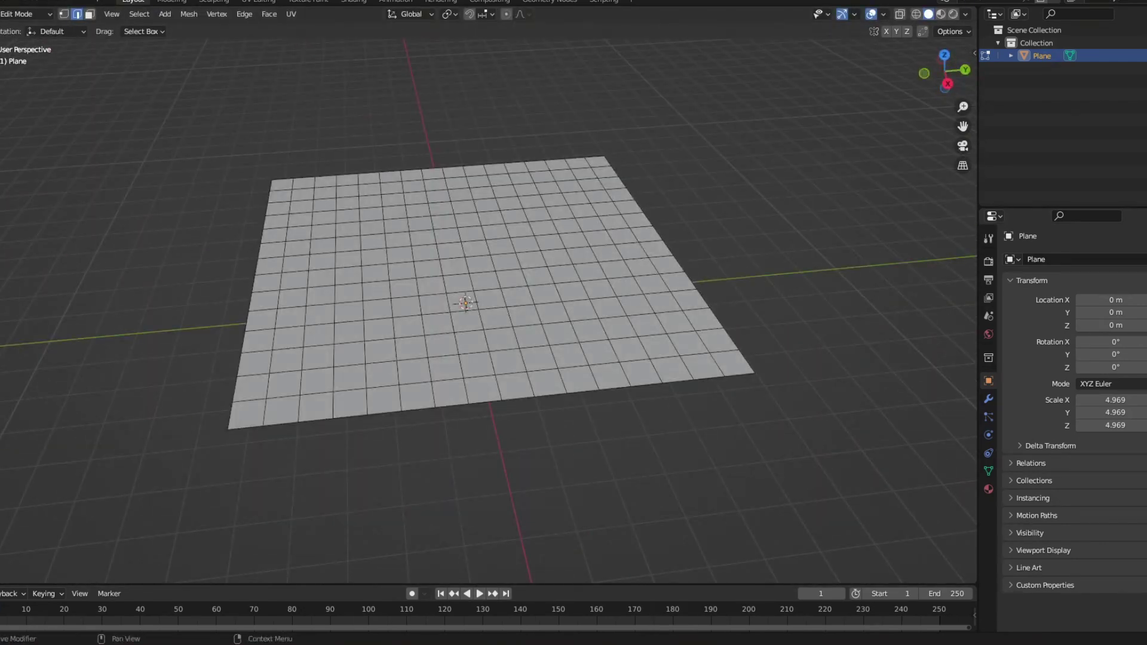
# Step: Turn on proportional editing and try raising smooth hills from single faces of the plane's grid
pyautogui.press('o')
pyautogui.moveTo(454, 203); pyautogui.dragTo(433, 246, button='middle')
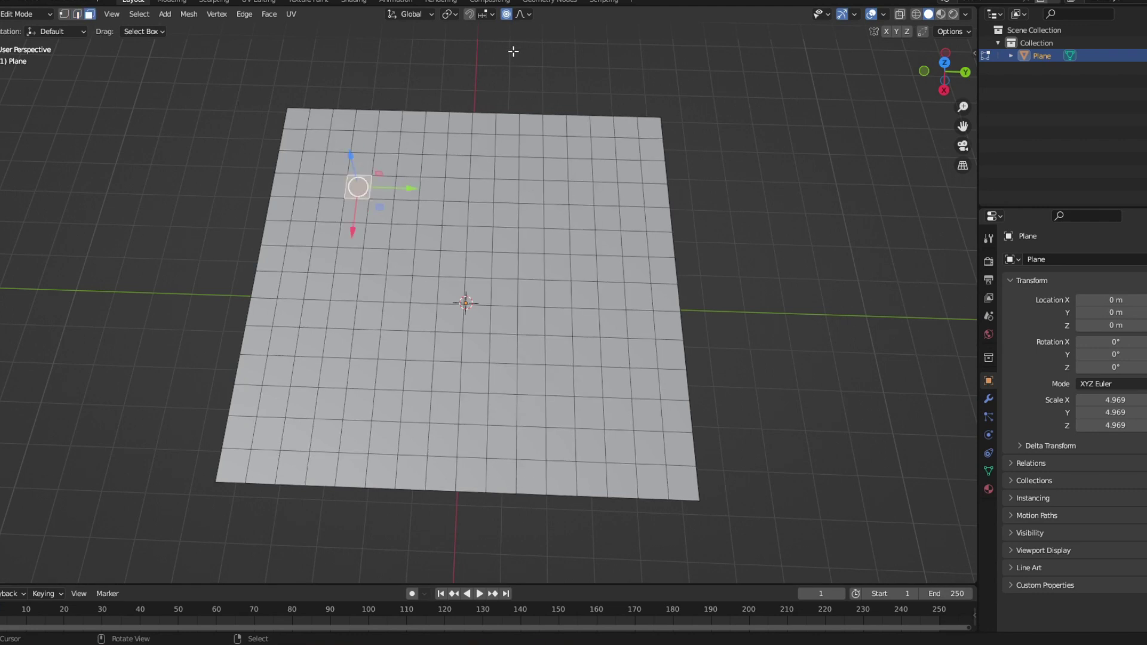
pyautogui.press('KP_3')
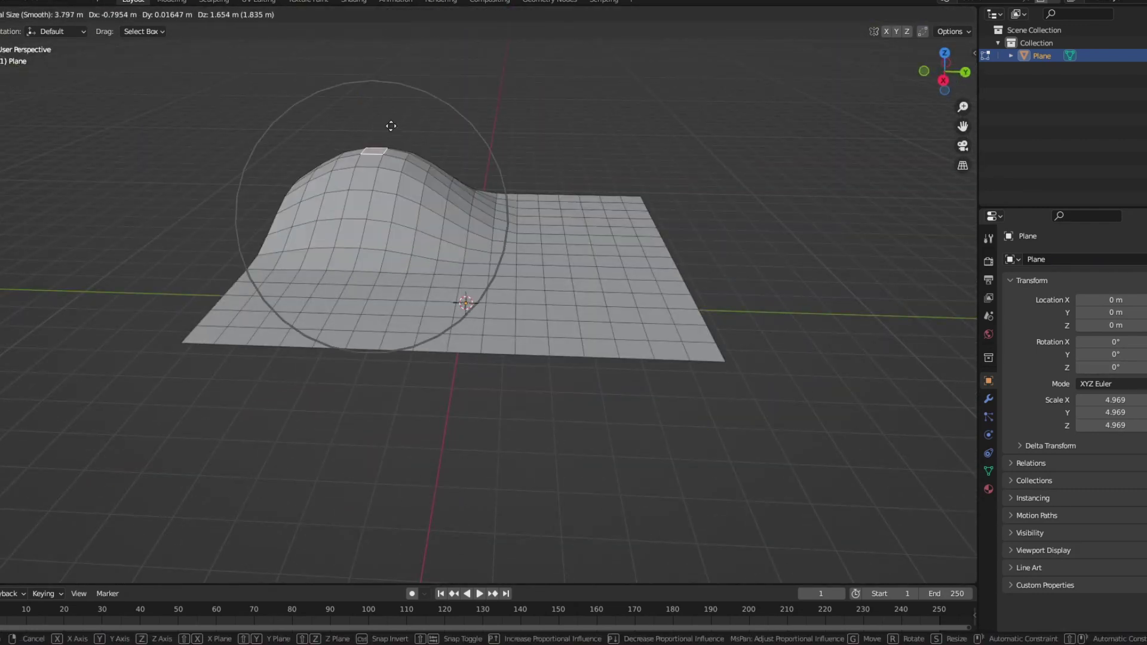
pyautogui.scroll(-2, 418, 179)
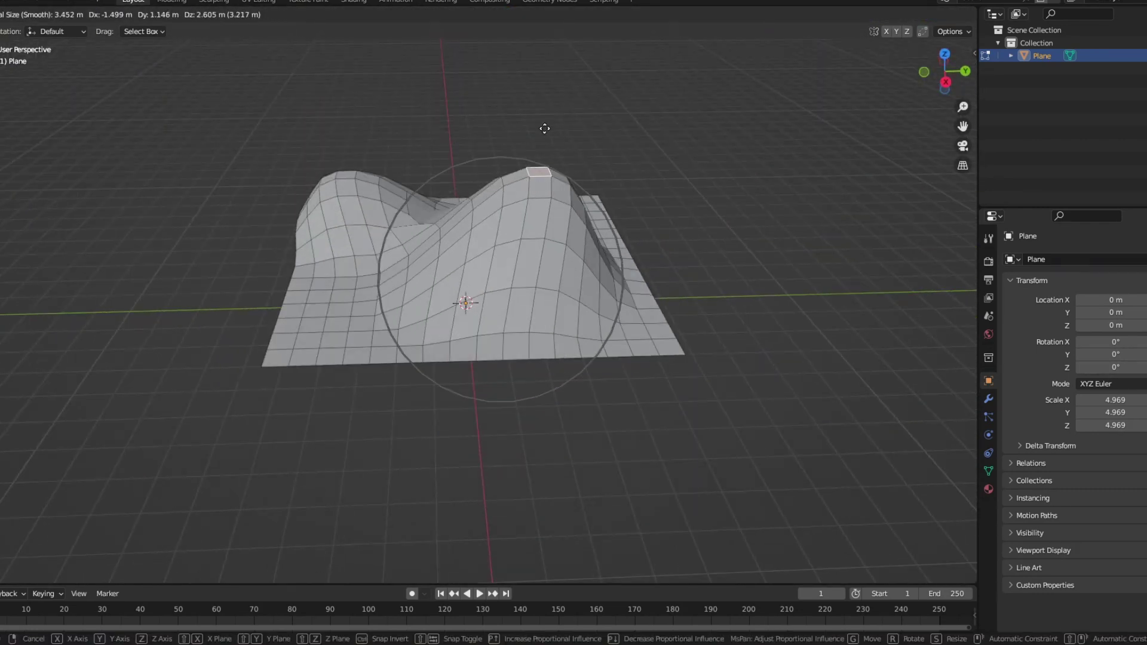
pyautogui.moveTo(748, 223); pyautogui.dragTo(357, 160, button='middle')
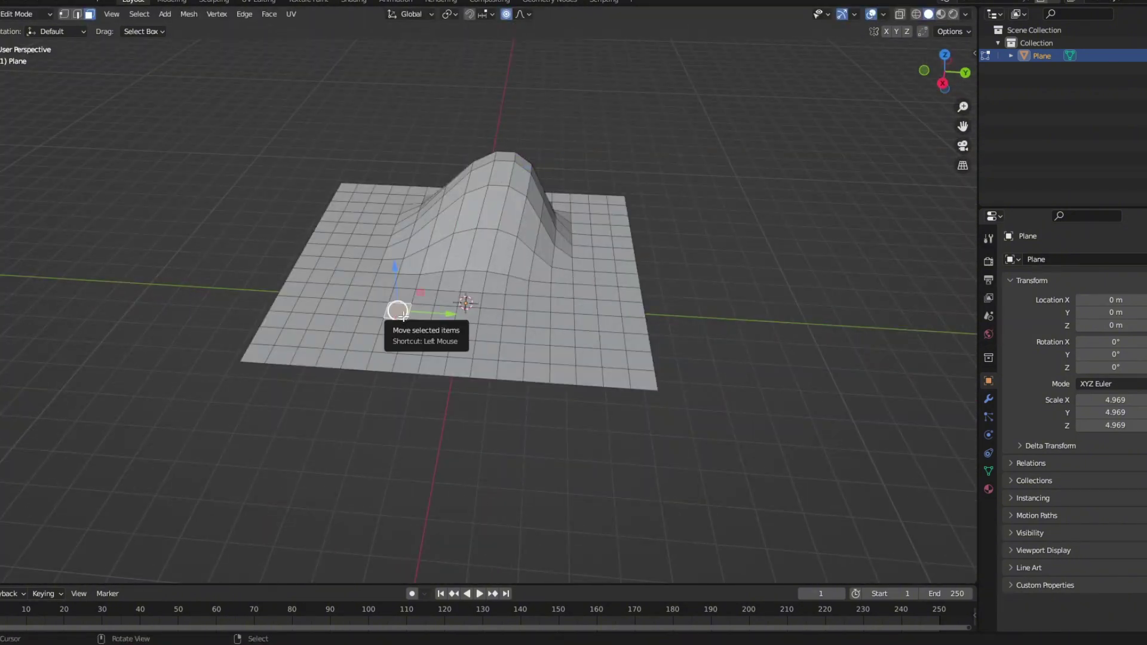
pyautogui.moveTo(399, 312); pyautogui.dragTo(620, 251)
pyautogui.moveTo(414, 137); pyautogui.dragTo(591, 297, button='middle')
pyautogui.click(591, 297)
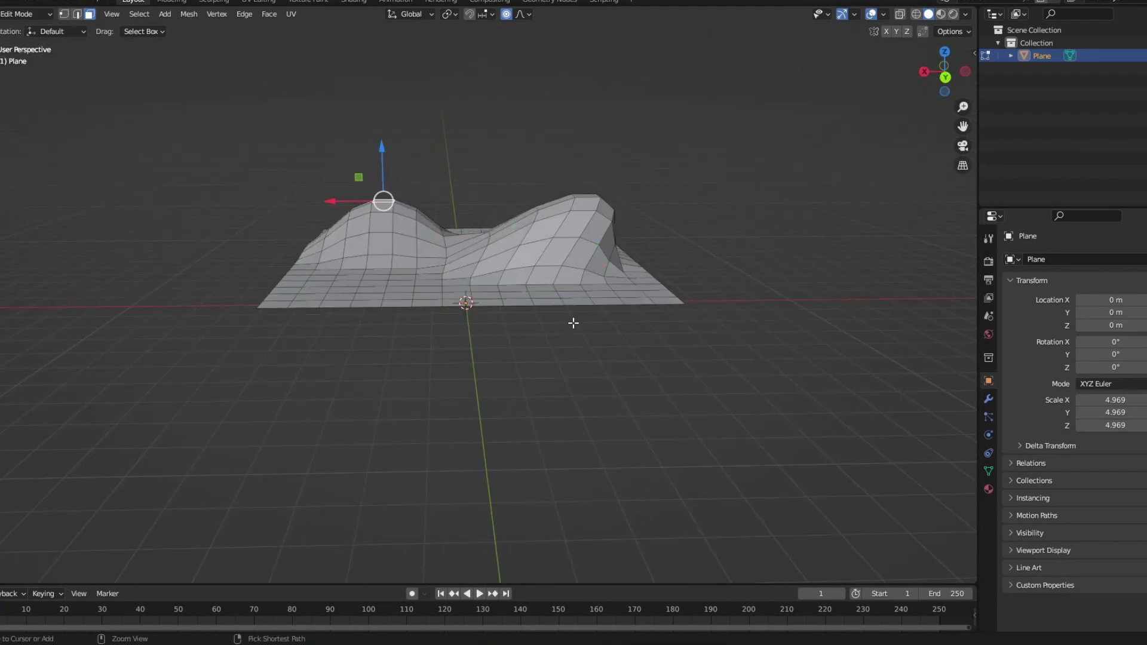
# Step: Try raising a large block of faces and a single face near the grid's middle with proportional editing
pyautogui.press('KP_7')
pyautogui.moveTo(465, 381); pyautogui.dragTo(522, 190, button='middle')
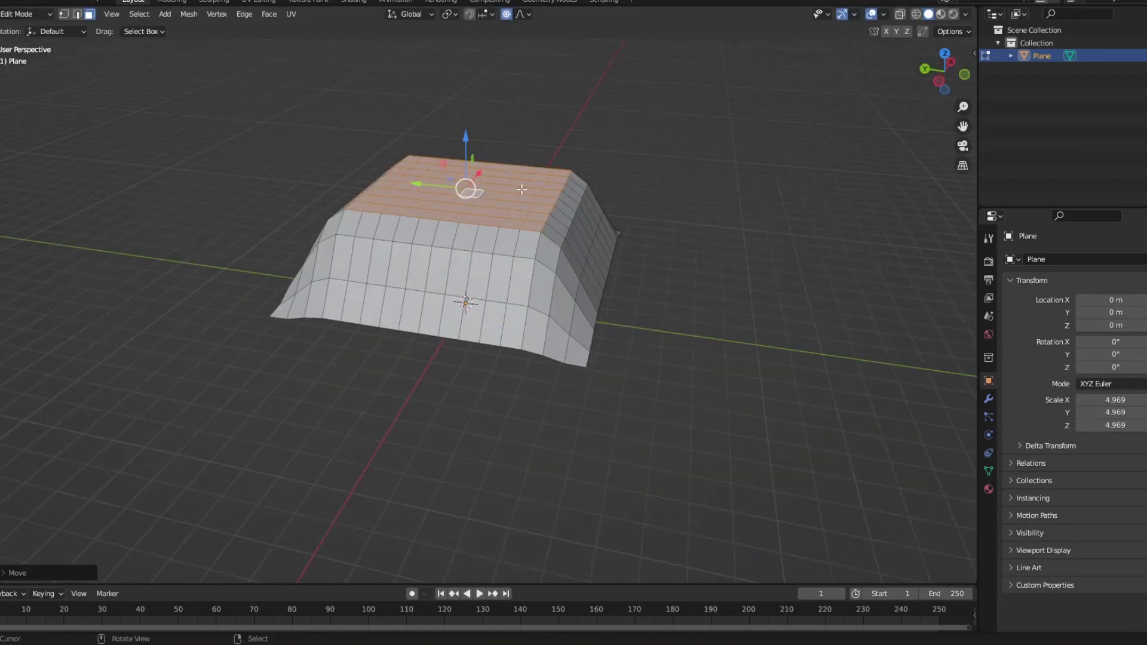
pyautogui.press('Escape')
pyautogui.moveTo(483, 137); pyautogui.dragTo(572, 225, button='middle')
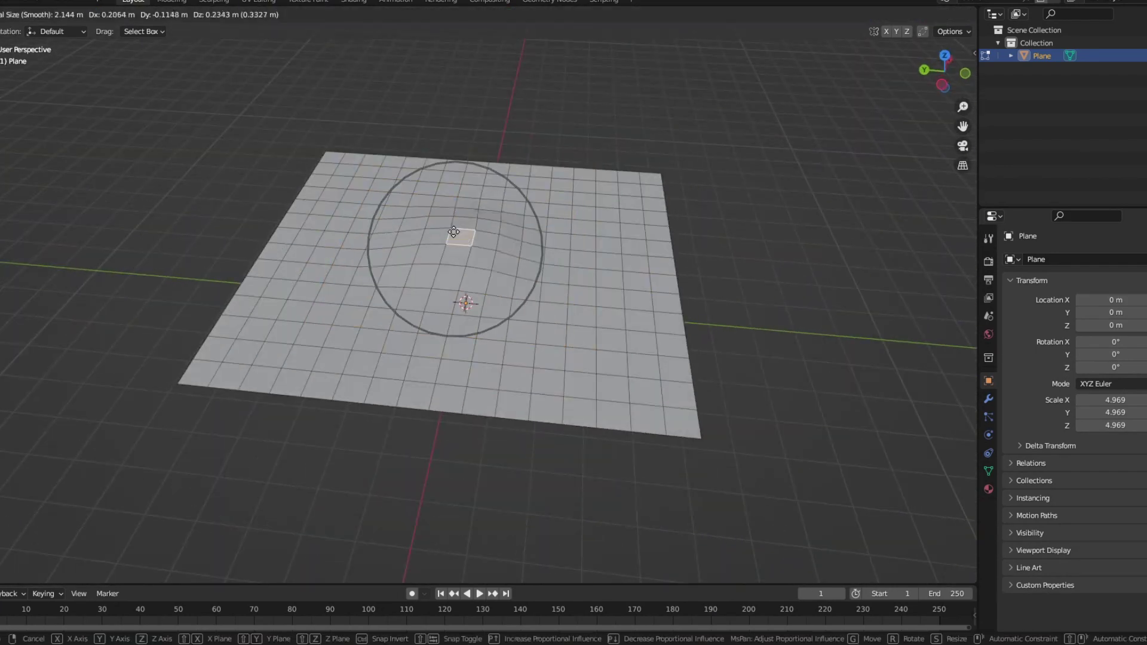
pyautogui.moveTo(377, 270); pyautogui.dragTo(505, 162)
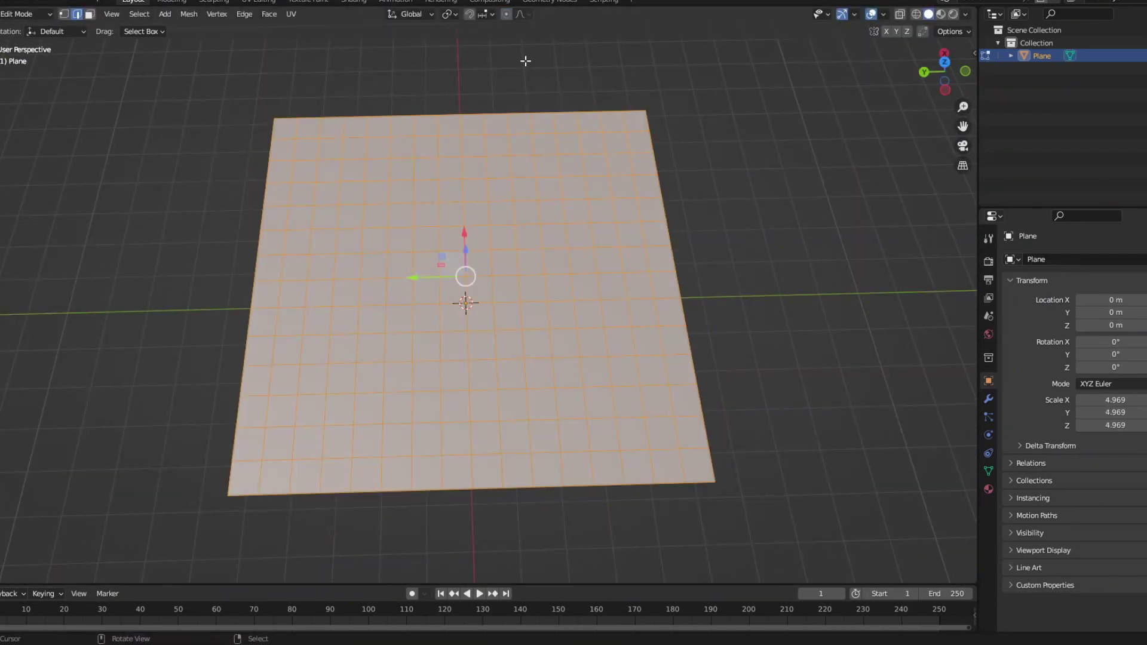
# Step: Shape the subdivided plane into a mountain terrain by pulling individual faces into peaks with proportional editing
pyautogui.hotkey('ctrl', 'r')
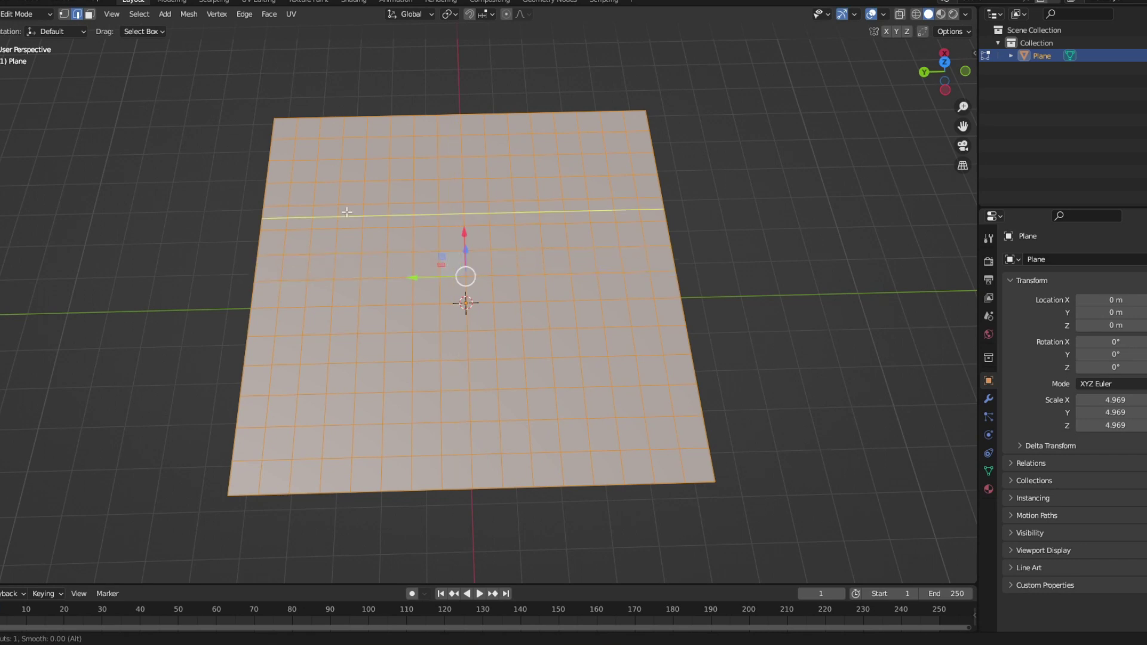
pyautogui.moveTo(346, 211); pyautogui.dragTo(353, 269, button='middle')
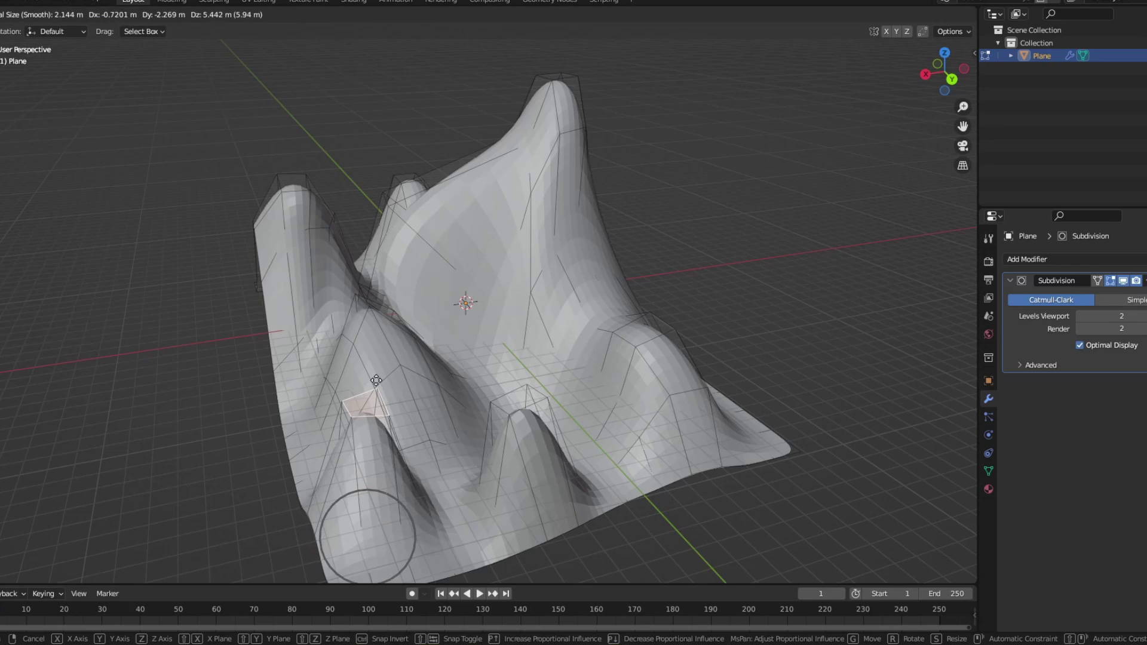
pyautogui.click(376, 380)
pyautogui.moveTo(376, 381); pyautogui.dragTo(331, 323, button='middle')
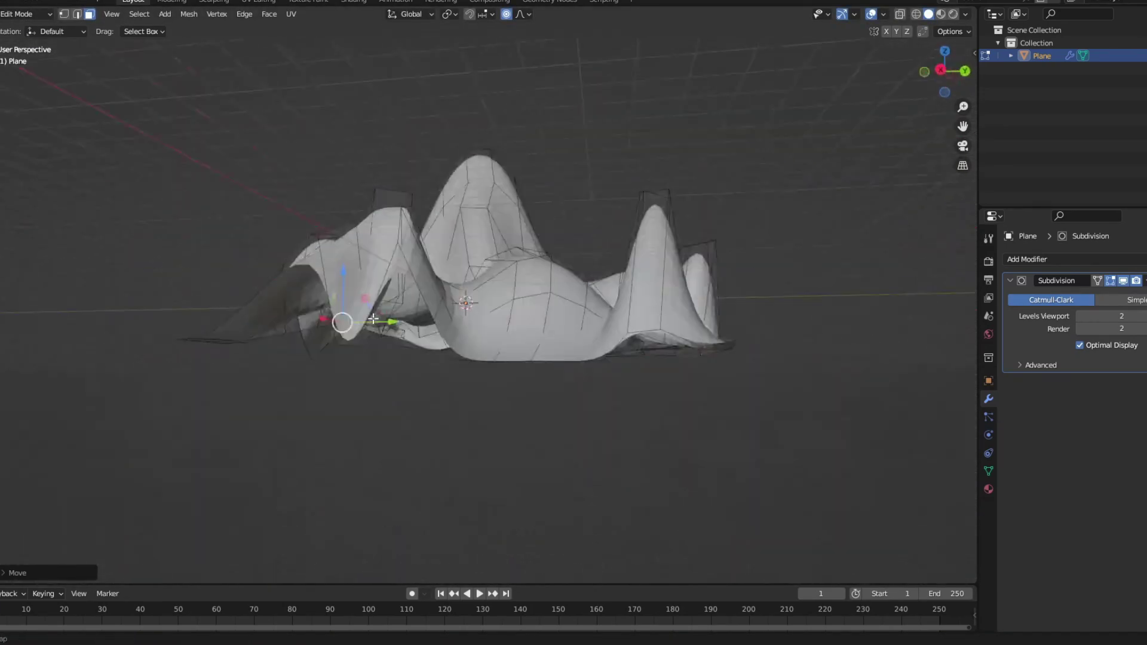
pyautogui.click(371, 87)
pyautogui.moveTo(371, 87); pyautogui.dragTo(666, 333, button='middle')
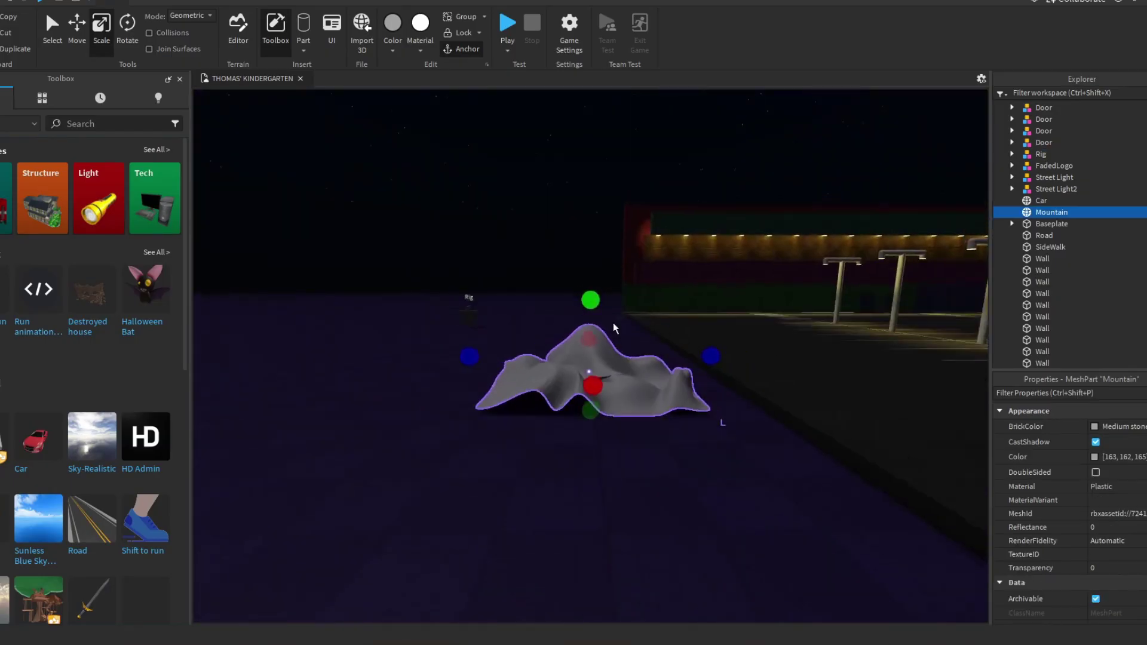
# Step: Switch to Roblox Studio and resize the Terra Cotta brick wall part at the building's corner
pyautogui.scroll(-5, 718, 260)
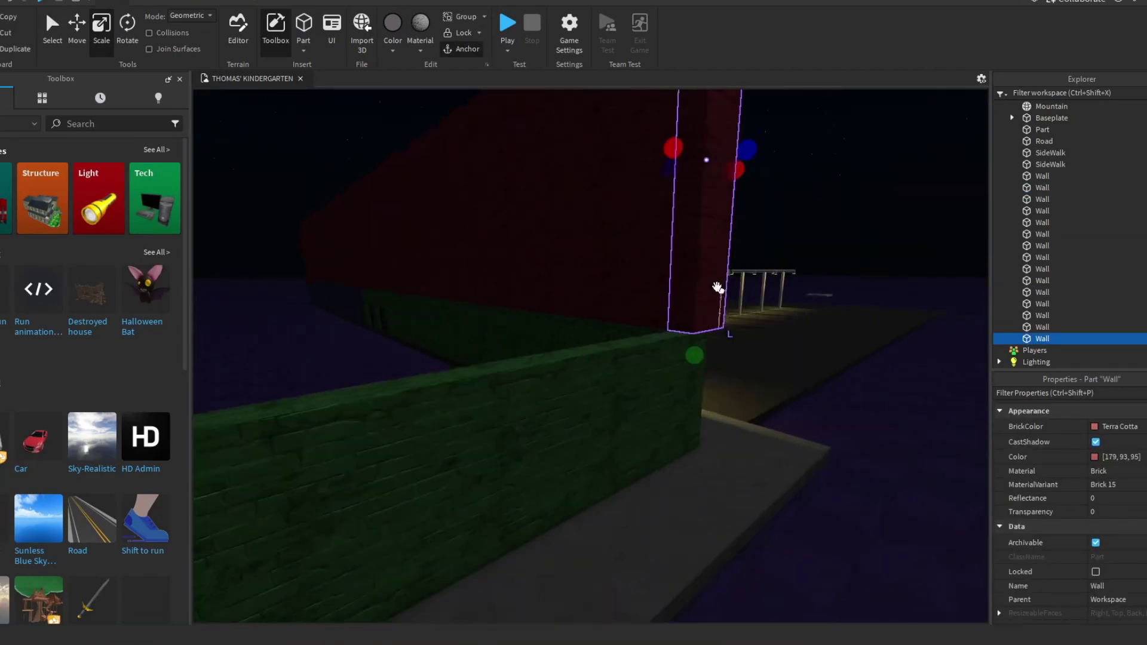
pyautogui.moveTo(622, 190); pyautogui.dragTo(592, 191)
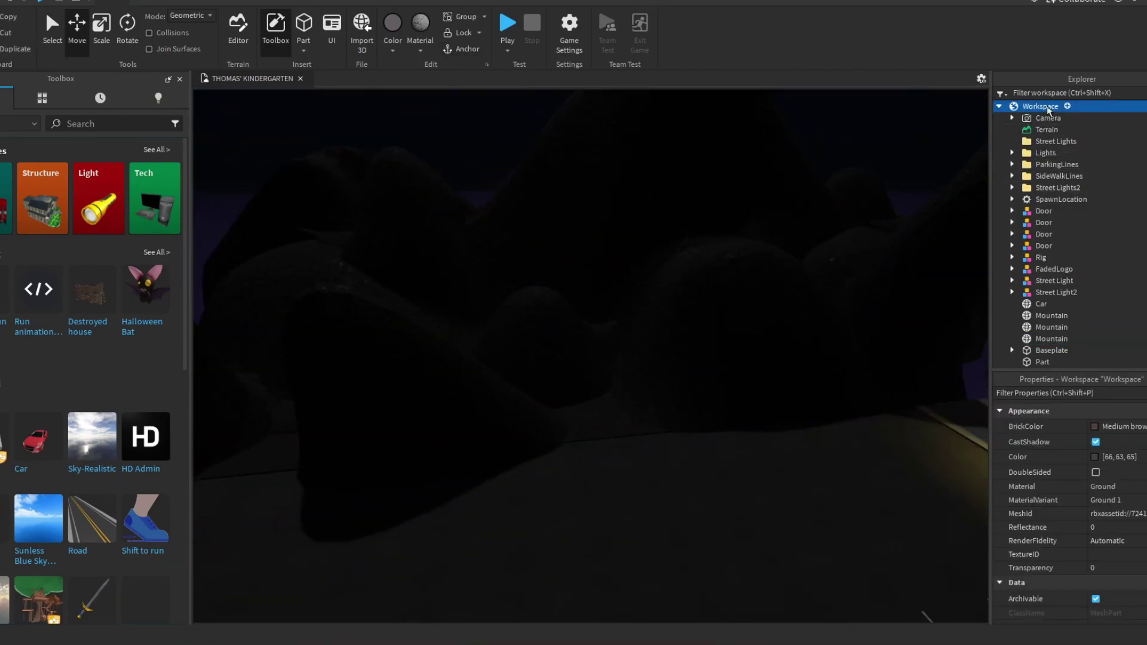
# Step: Name the new Workspace folder Mountains and move the three Mountain meshes into it
pyautogui.click(1121, 456)
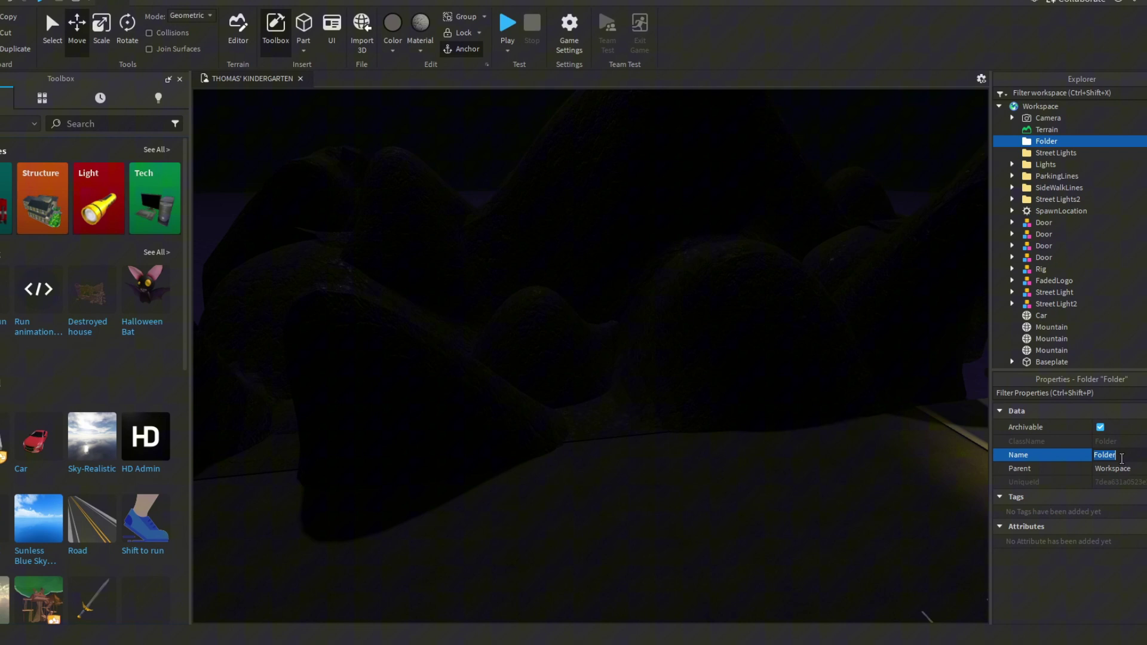
pyautogui.write('Mountains')
pyautogui.press('Return')
pyautogui.click(1051, 327)
pyautogui.keyDown('shift'); pyautogui.click(1051, 350); pyautogui.keyUp('shift')
pyautogui.moveTo(1052, 350); pyautogui.dragTo(1132, 154)
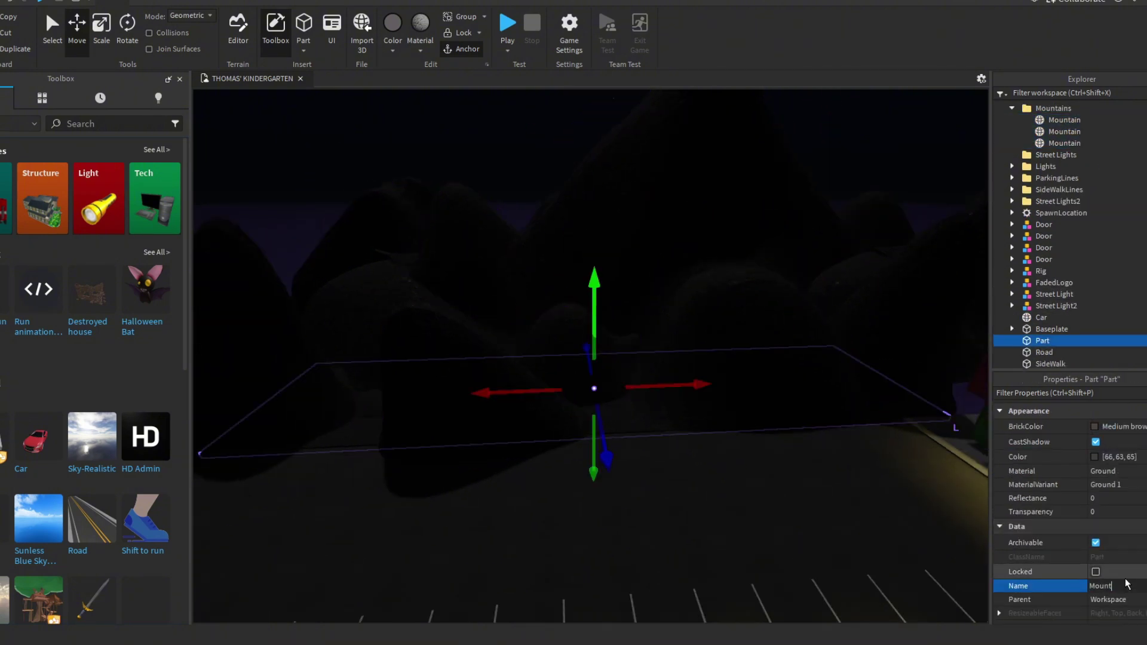
# Step: Rename the flat ground part in front of the mountains MountainPart
pyautogui.write('ainPart')
pyautogui.press('Return')
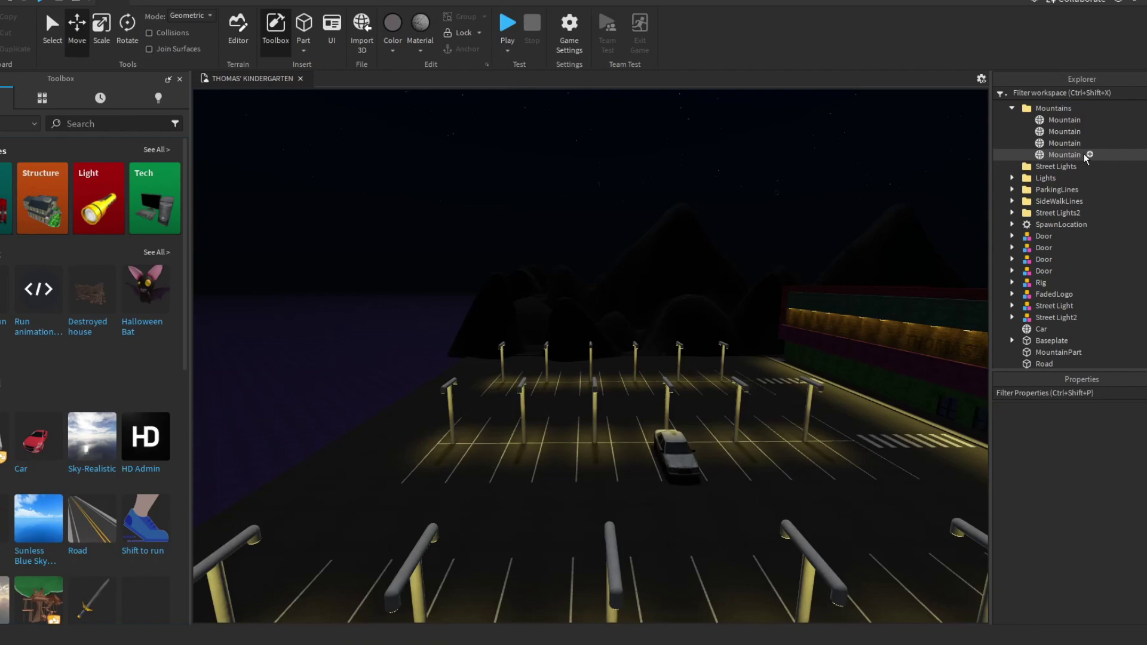
# Step: Place further copies of the Mountain mesh around the edges of the parking lot
pyautogui.click(1063, 144)
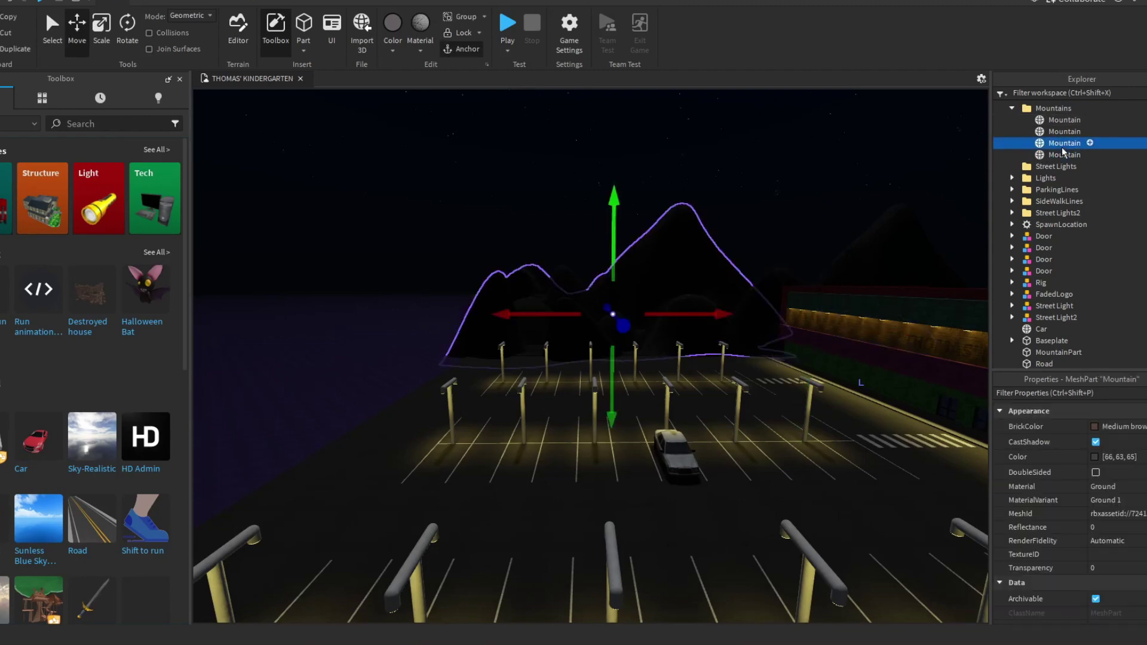
pyautogui.press('f')
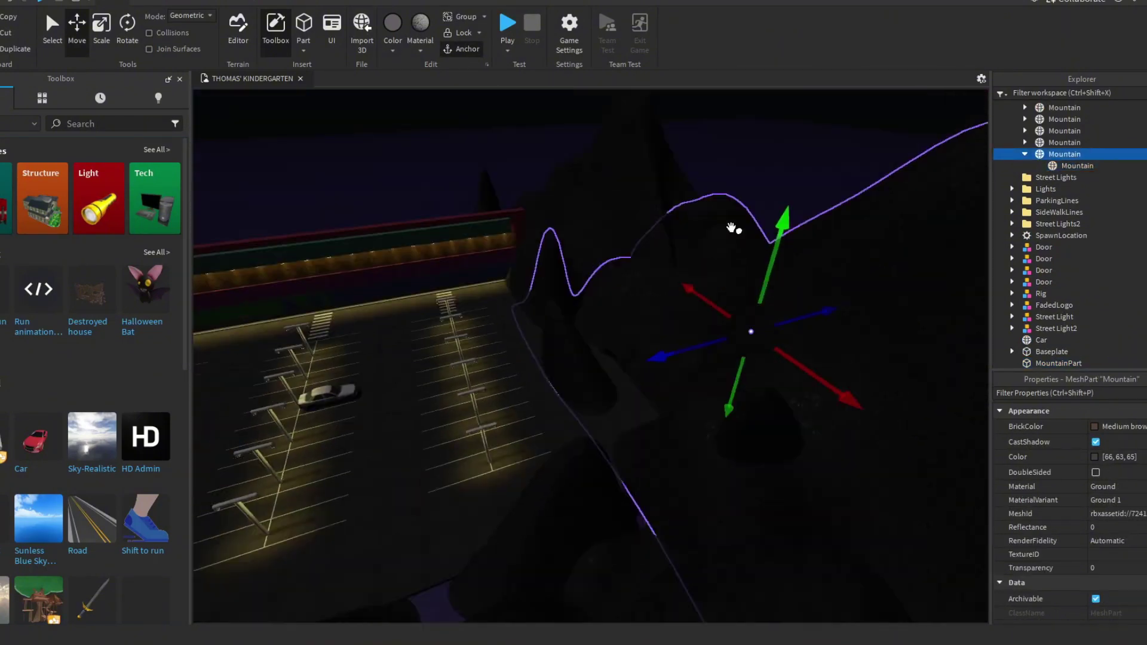
pyautogui.click(102, 35)
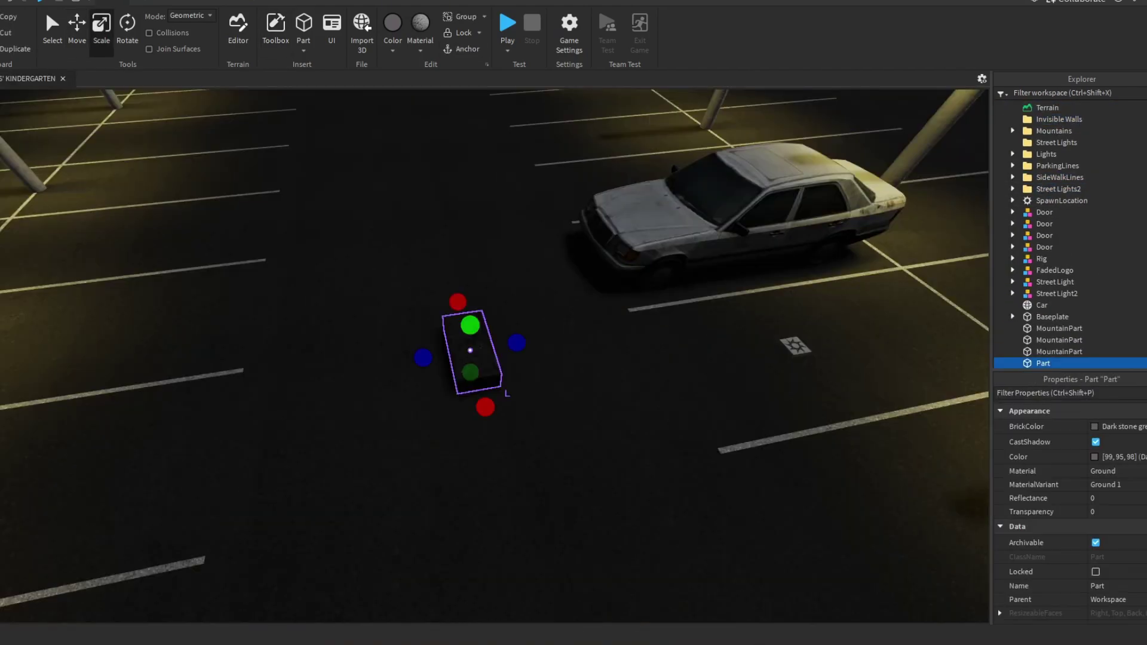
# Step: Set the size of the new part beside the car to 0.1, 0.1, 0.1
pyautogui.scroll(-3, 1111, 526)
pyautogui.click(1133, 542)
pyautogui.write('0.1, 0.1')
pyautogui.write(', 0.1')
pyautogui.press('Return')
pyautogui.scroll(5, 581, 447)
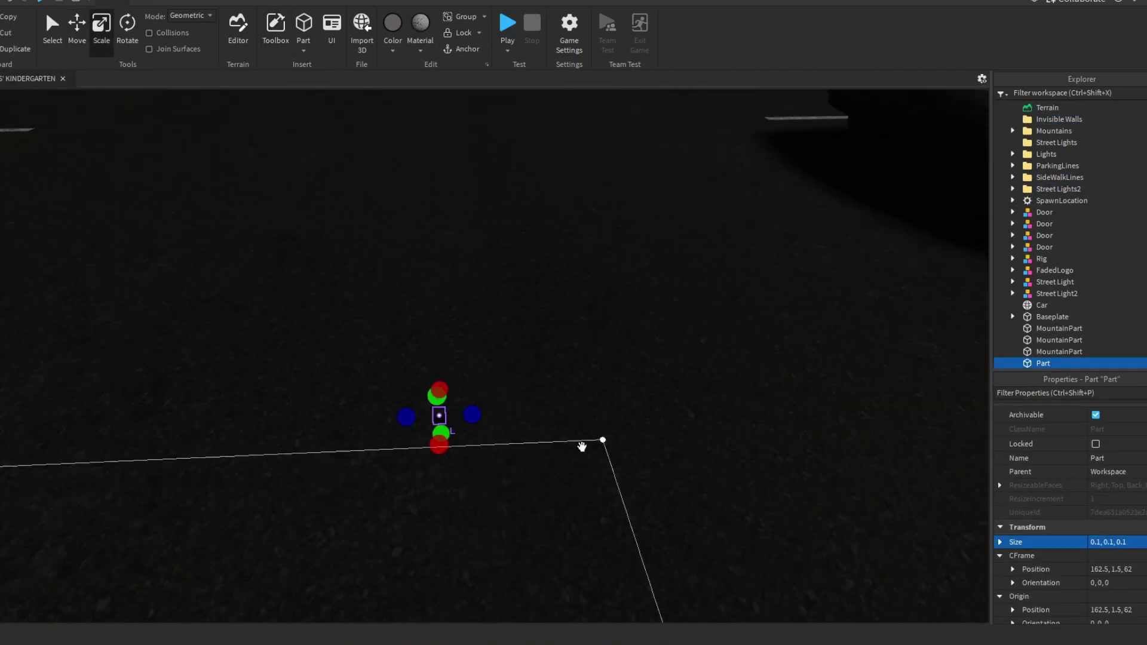
# Step: Rename the tiny part Flashlight and set its position to 61.95, 2.05, -7.95
pyautogui.write('Flashlight')
pyautogui.press('Return')
pyautogui.scroll(-3, 1127, 496)
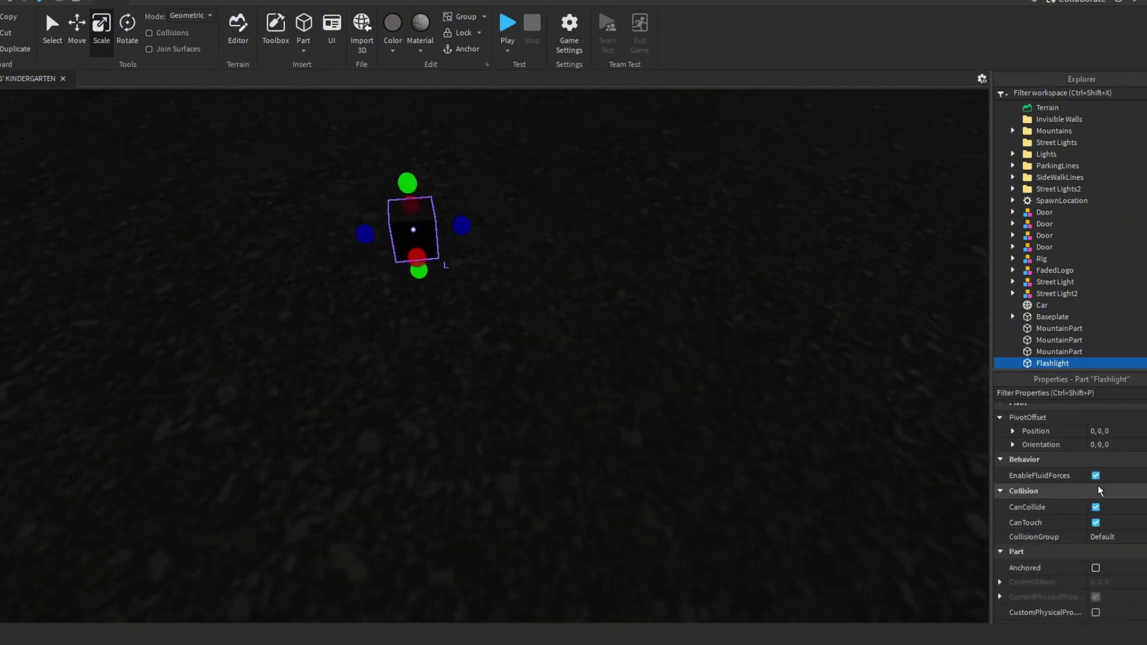
pyautogui.press('Return')
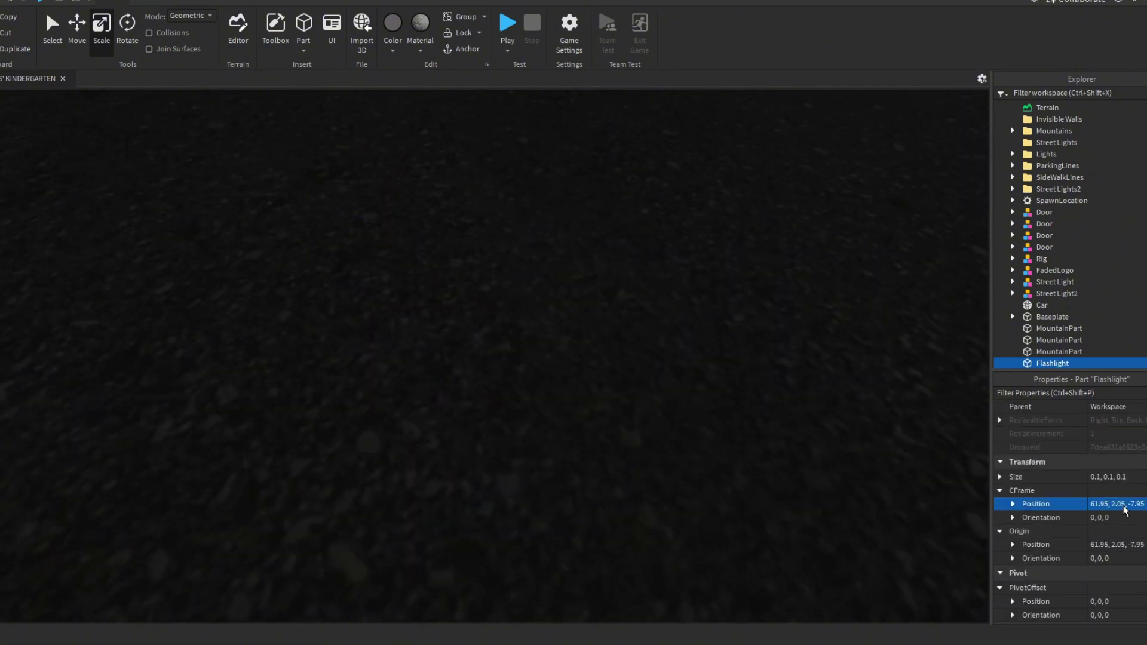
# Step: Set the Flashlight part's transparency to 1
pyautogui.scroll(5, 1069, 478)
pyautogui.click(1114, 512)
pyautogui.write('1')
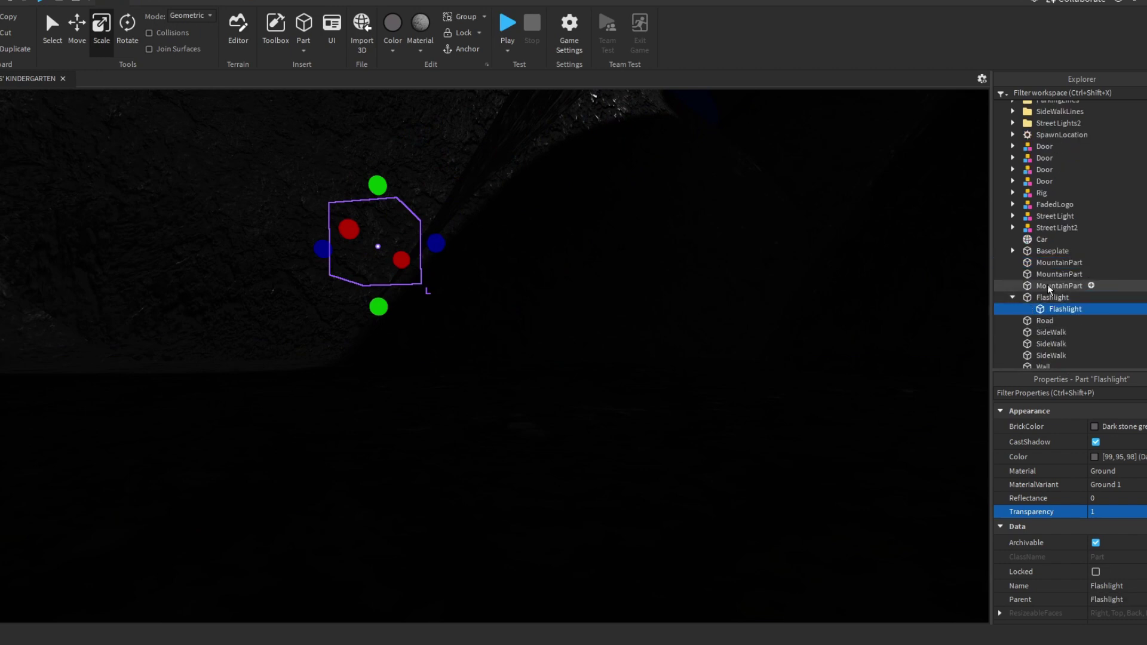
# Step: Rename the inner Flashlight part MainFlashlight and add a SpotLight to it
pyautogui.hotkey('ctrl', '2')
pyautogui.click(1105, 309)
pyautogui.click(1057, 383)
pyautogui.moveTo(592, 413); pyautogui.dragTo(604, 413, button='right')
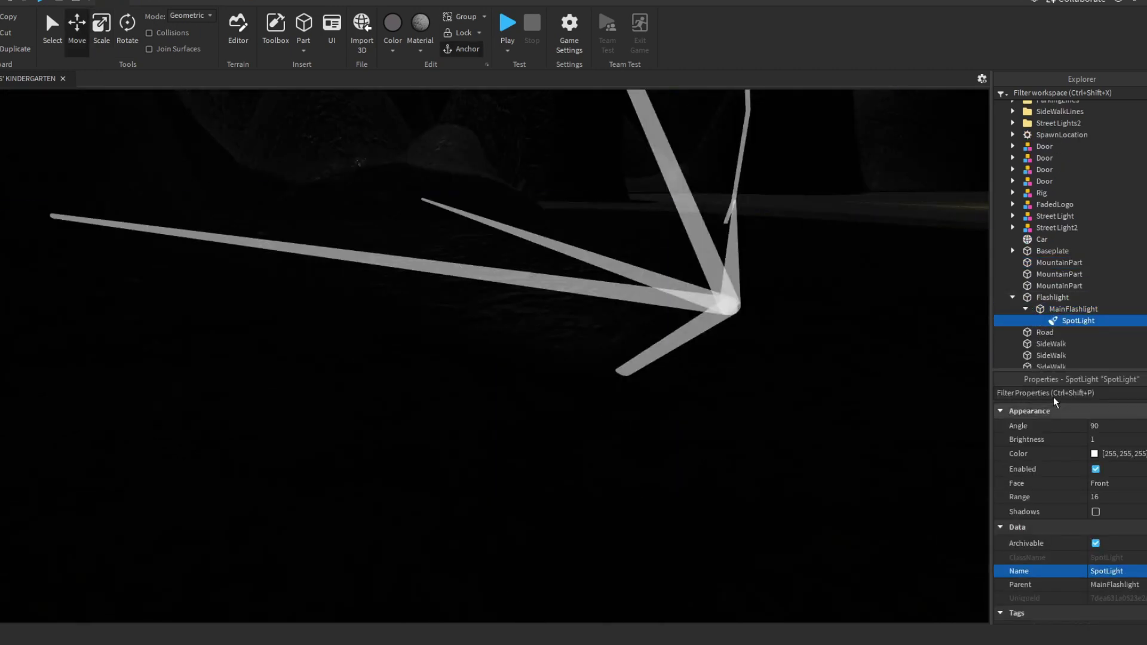
# Step: Set the SpotLight's angle to 81, brightness to 2 and range to 33, with shadows on
pyautogui.click(1073, 309)
pyautogui.click(1044, 332)
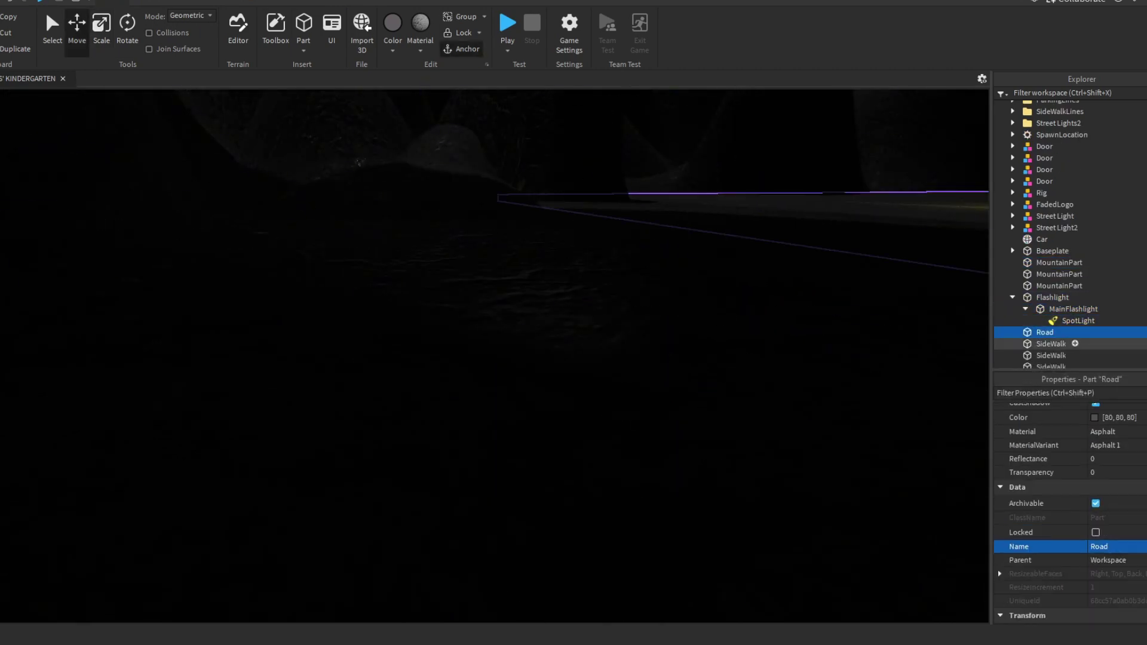
pyautogui.click(1078, 320)
pyautogui.click(1019, 425)
pyautogui.click(1023, 469)
pyautogui.moveTo(691, 422); pyautogui.dragTo(686, 418, button='right')
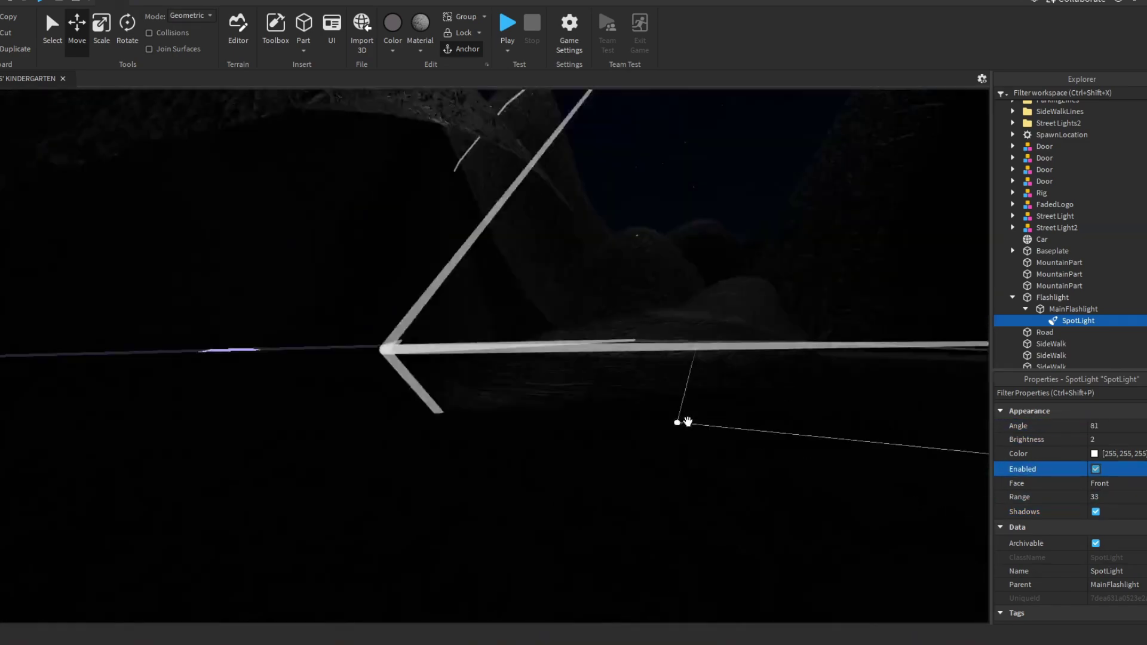
# Step: Examine the MainFlashlight part's properties, including its shape
pyautogui.click(1074, 309)
pyautogui.press('f')
pyautogui.scroll(-3, 1113, 550)
pyautogui.click(1019, 541)
pyautogui.scroll(-5, 1070, 239)
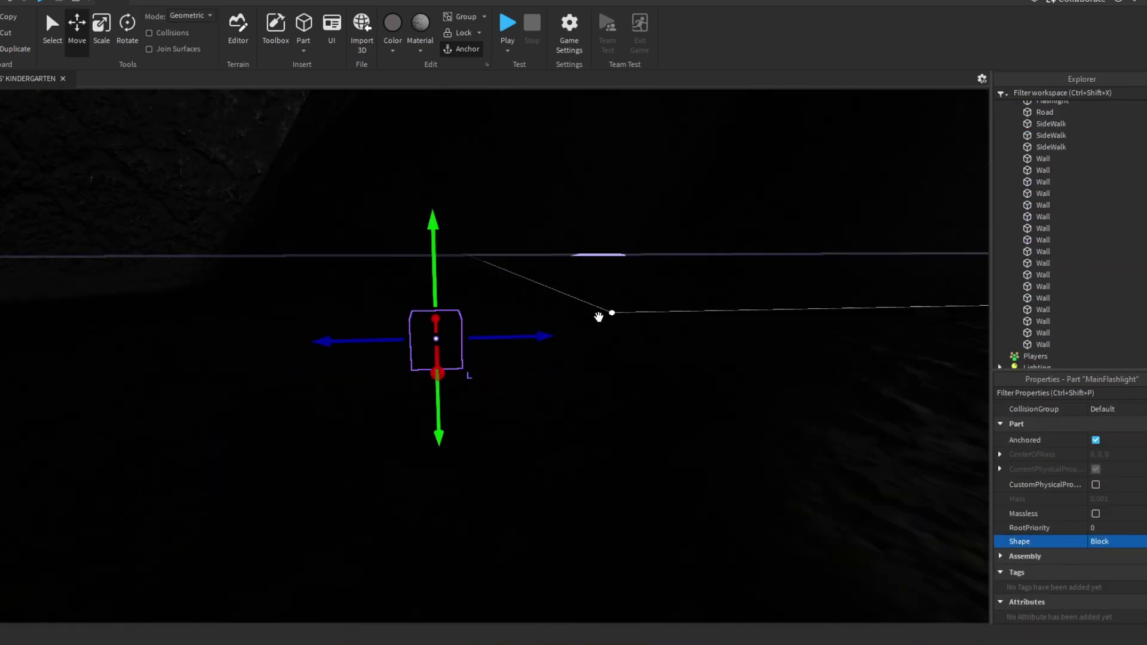
# Step: Set the Flashlight part's transparency to 0
pyautogui.click(1053, 106)
pyautogui.hotkey('ctrl', '4')
pyautogui.click(1106, 512)
pyautogui.write('1')
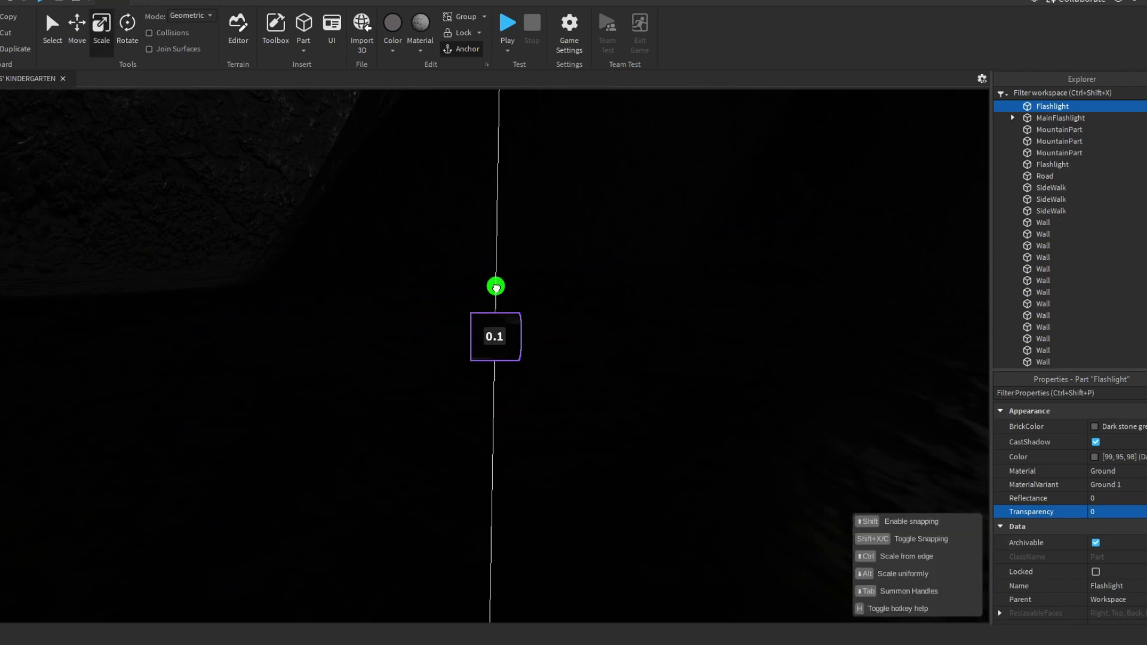
# Step: Move the Flashlight union into ReplicatedStorage
pyautogui.moveTo(858, 239); pyautogui.dragTo(864, 235)
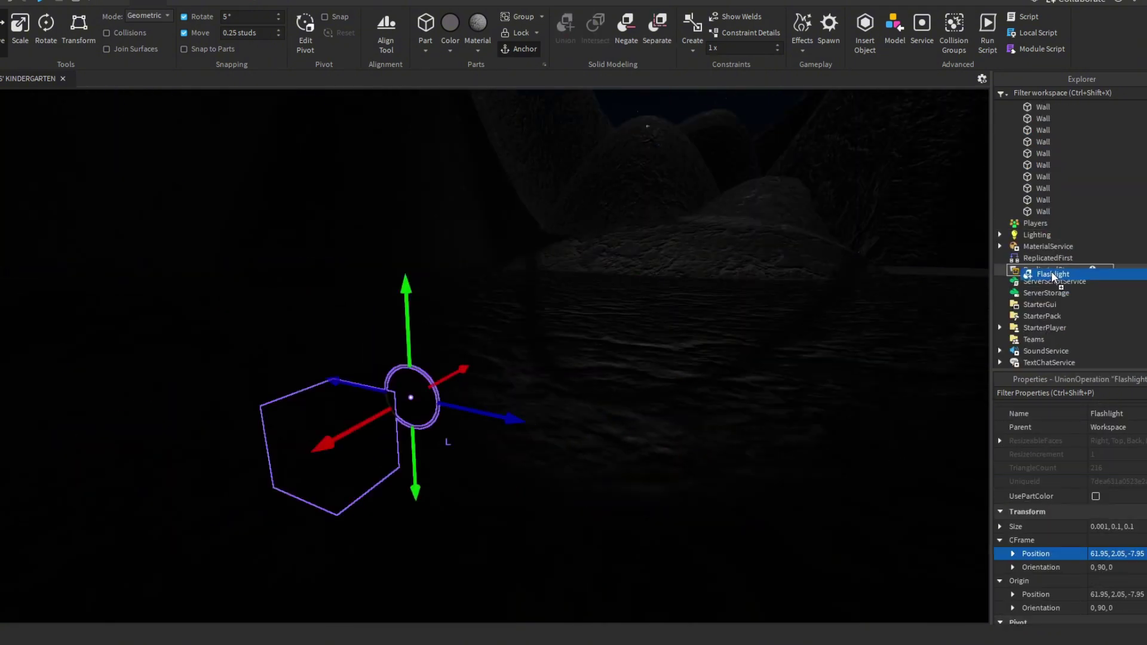
pyautogui.moveTo(1052, 273); pyautogui.dragTo(1053, 270)
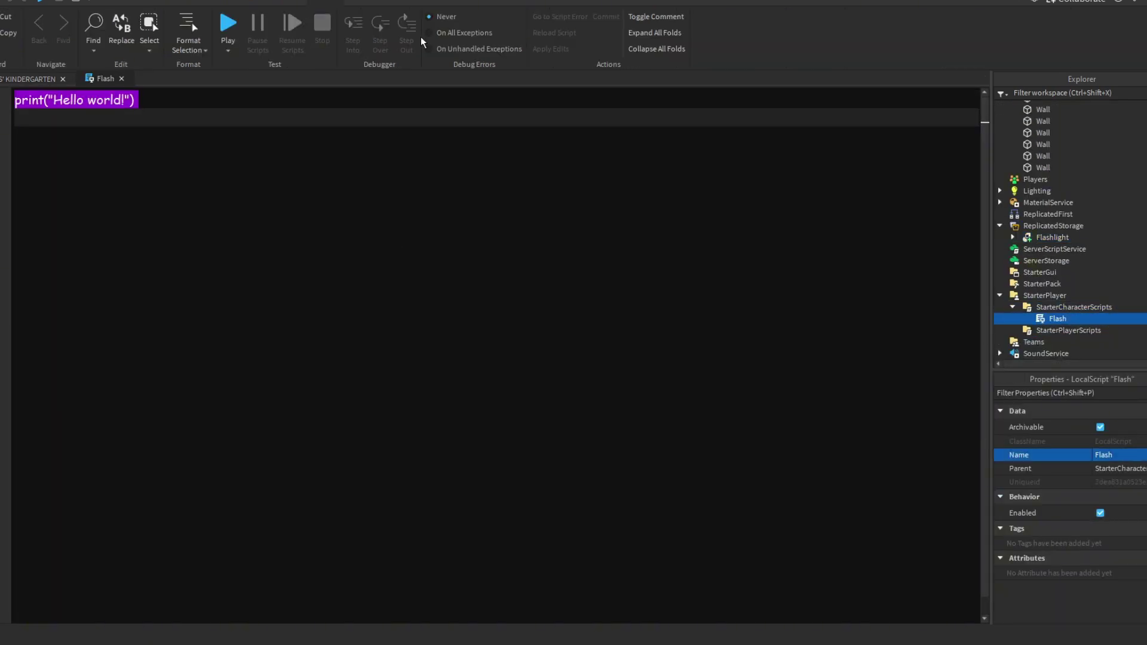
# Step: Replace the Flash script's default code with cam as workspace.CurrentCamera and RS as game:GetService("RunService")
pyautogui.write('local cam = workspace.CurrentCamera')
pyautogui.press('Return')
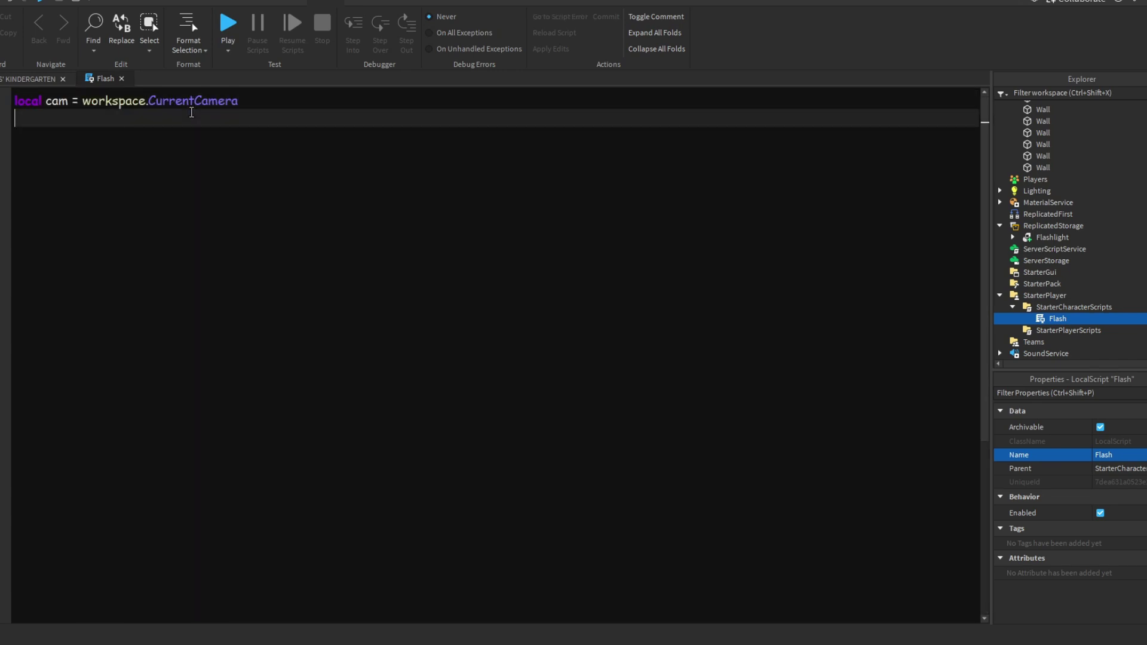
pyautogui.write('local RS = game:GetService("RunService")')
pyautogui.press('Return')
# Step: Declare RunService as game:GetService("RunService") and change the service fetched by RS to ReplicatedStorage
pyautogui.write('local RunServic=')
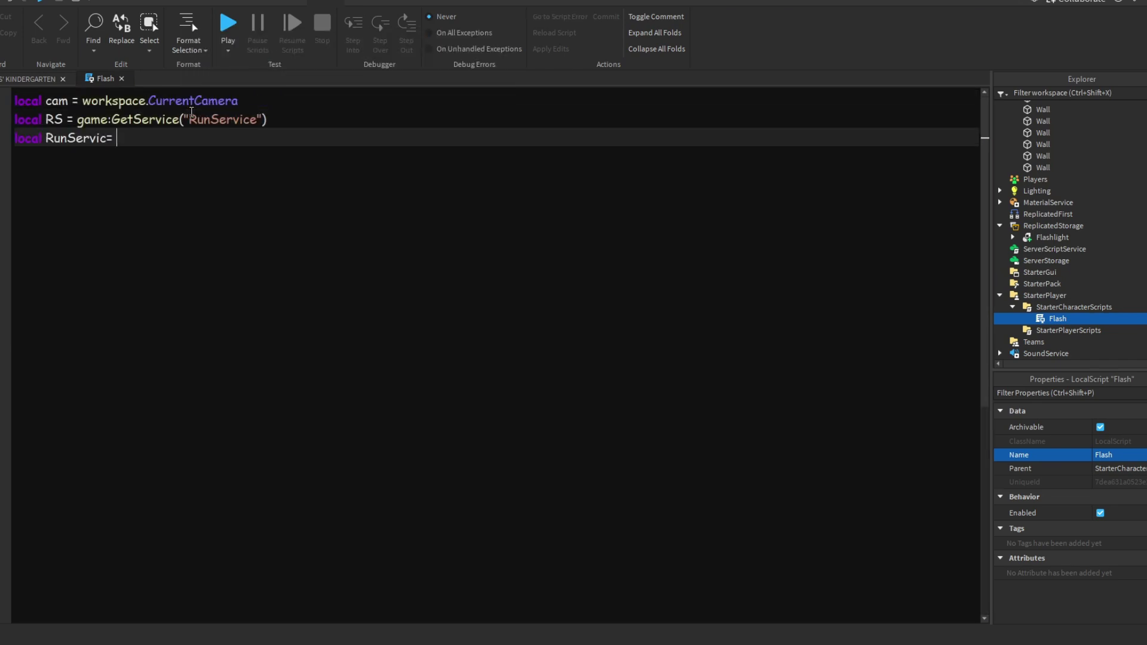
pyautogui.press('BackSpace')
pyautogui.press('BackSpace')
pyautogui.write('e = game:GetService("R')
pyautogui.press('Tab')
pyautogui.doubleClick(222, 119)
pyautogui.write('ReplicatedStorage')
# Step: Declare Flashlight as RS.Flashlight, an unassigned Clone variable, and Mouse as game.Players.LocalPlayer:GetMouse()
pyautogui.click(338, 139)
pyautogui.press('Return')
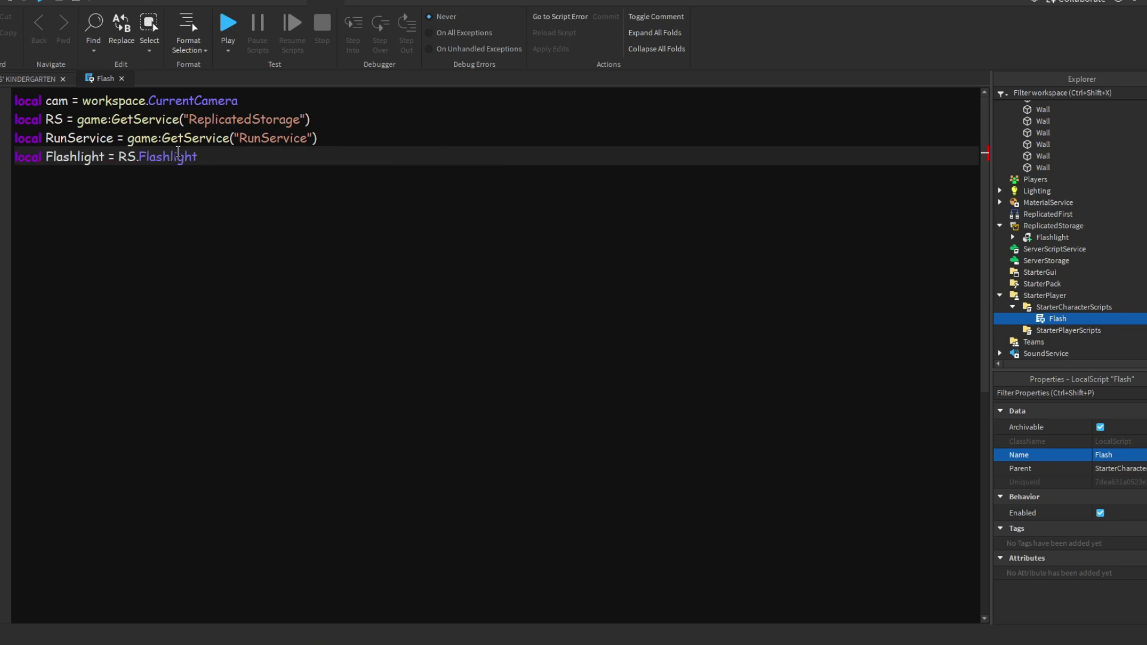
pyautogui.press('Return')
pyautogui.write('local Clone')
pyautogui.press('Return')
pyautogui.press('Return')
pyautogui.write('local Mou')
pyautogui.write(':GetMouse()')
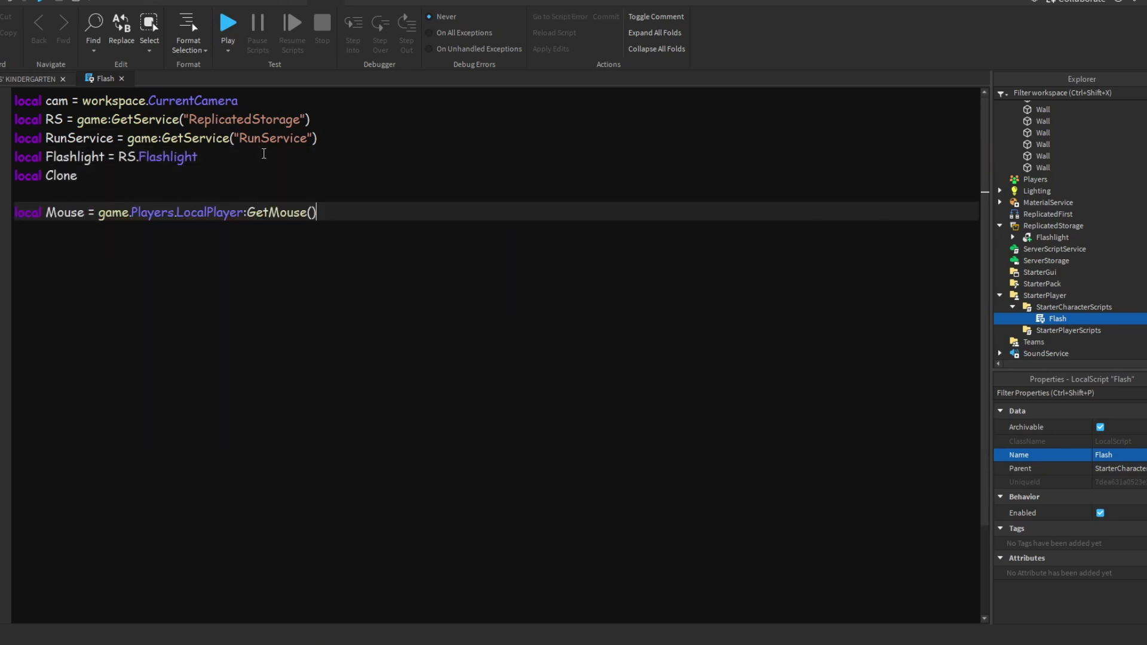
# Step: Declare TS as the TweenService and TI as TweenInfo.new(.1, Enum.EasingStyle.Sine)
pyautogui.press('Return')
pyautogui.press('Return')
pyautogui.write('local TS = game:GetService("TweenService")')
pyautogui.press('Return')
pyautogui.write('local TI = TweenInfo.new(.1, Enum.EasingStyle.Sine')
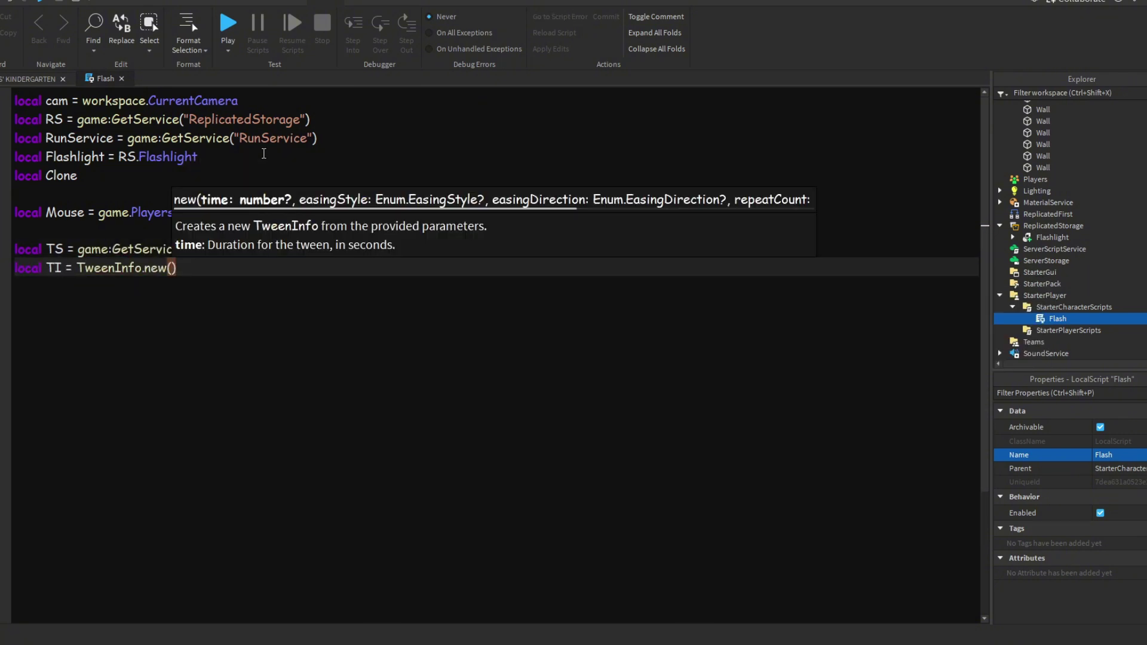
# Step: Assign Flashlight:Clone() to Clone and parent the clone to script.Parent
pyautogui.press('Up')
pyautogui.press('Up')
pyautogui.press('Up')
pyautogui.press('Up')
pyautogui.press('Up')
pyautogui.write('= Flashlight')
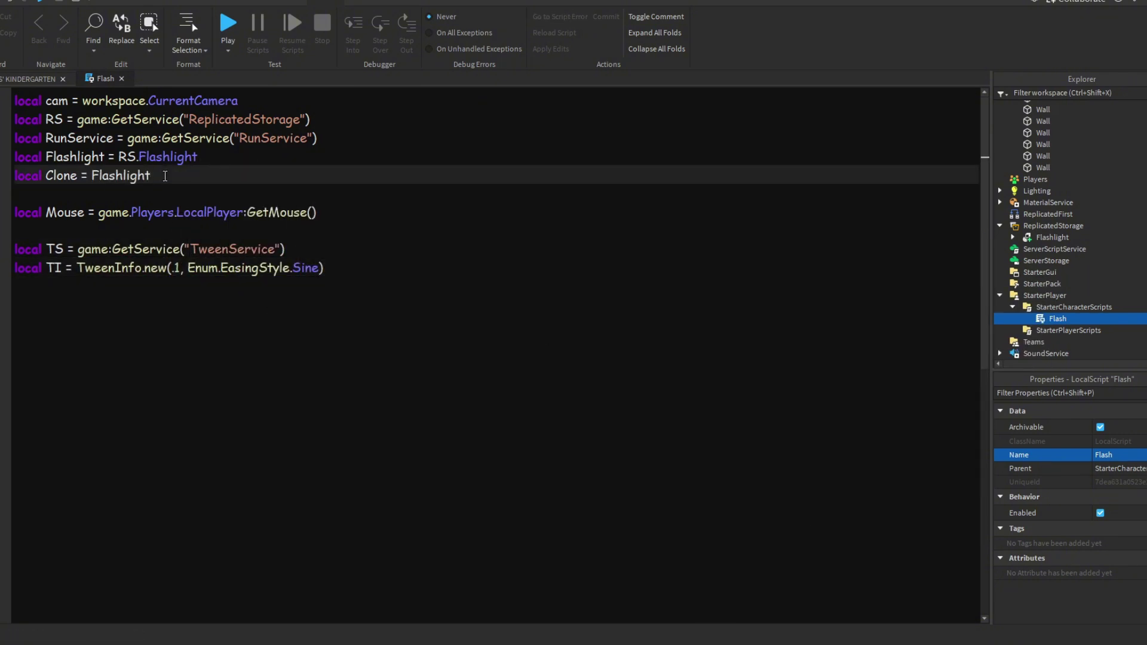
pyautogui.write(':Clone()')
pyautogui.press('Return')
pyautogui.write('Clone.Parent = script.Parent')
# Step: Add a RunService.RenderStepped function containing an if Clone then block below the tween variables
pyautogui.click(363, 294)
pyautogui.press('Return')
pyautogui.press('Return')
pyautogui.write('unService:Rend')
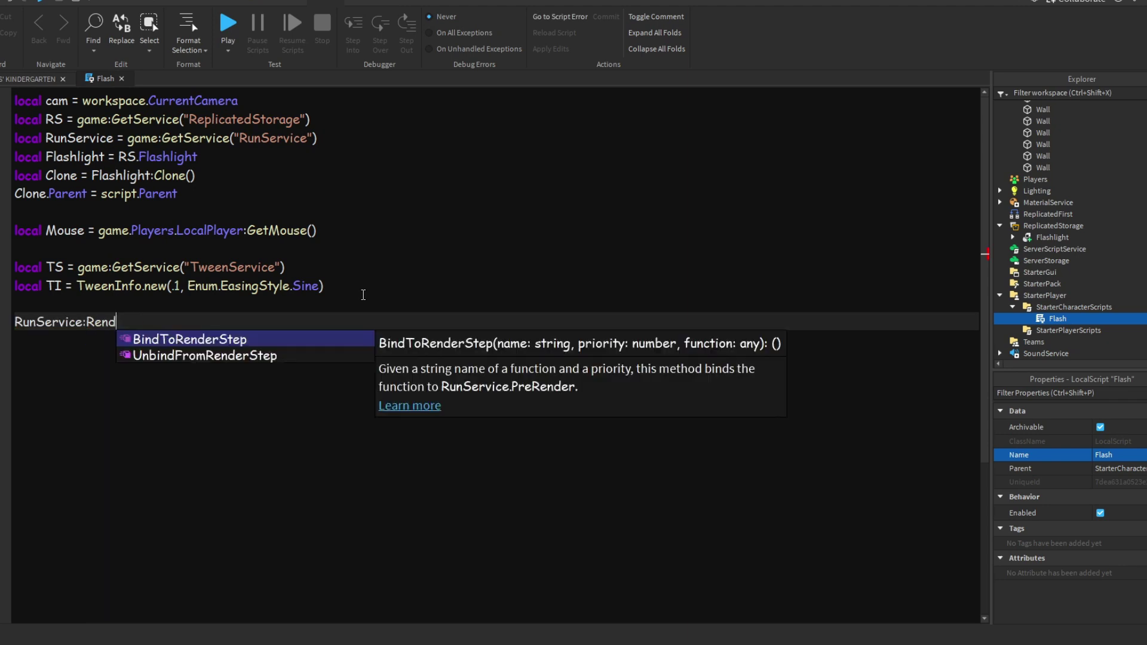
pyautogui.press('BackSpace')
pyautogui.press('BackSpace')
pyautogui.press('BackSpace')
pyautogui.press('BackSpace')
pyautogui.press('BackSpace')
pyautogui.write('.RenderStepped:Connect(')
pyautogui.press('Return')
pyautogui.write('if Clone then')
pyautogui.press('Return')
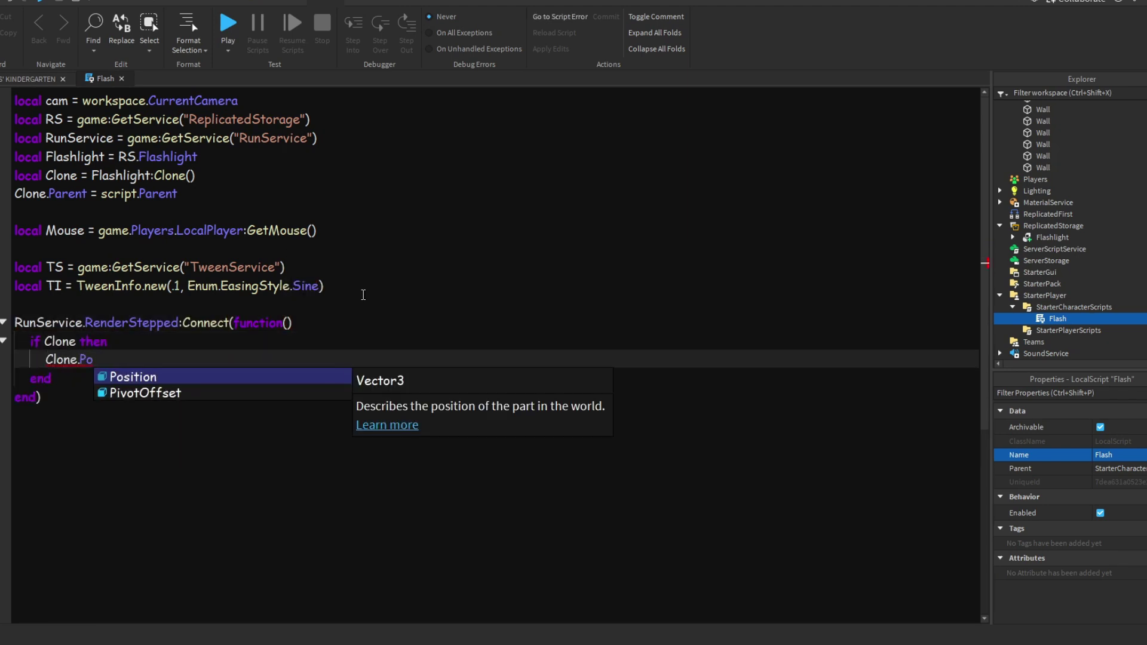
# Step: Inside the Clone check, set Clone.Position to cam.CFrame.Position and tween its CFrame with CFrame.lookAt toward Mouse.Hit.Position
pyautogui.write('.Position = c')
pyautogui.press('Return')
pyautogui.write('TS:Create(Clone, TI {')
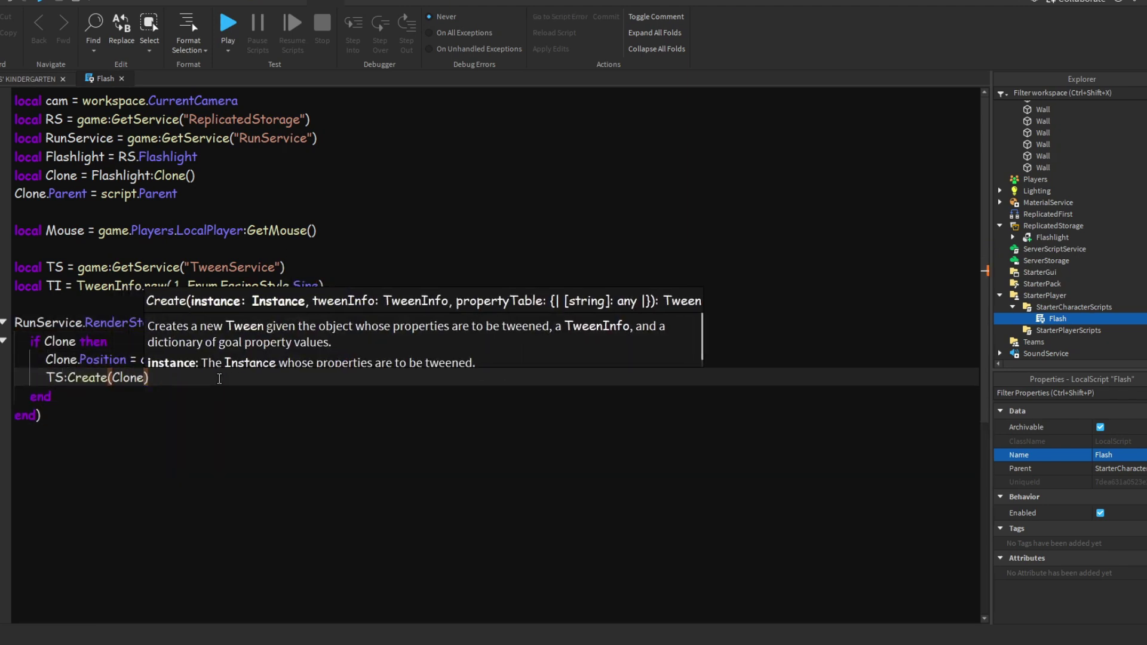
pyautogui.write('CFrame = CFrame.lookAt(Clone.Position, Mouse.Hit.Position)}):Pl')
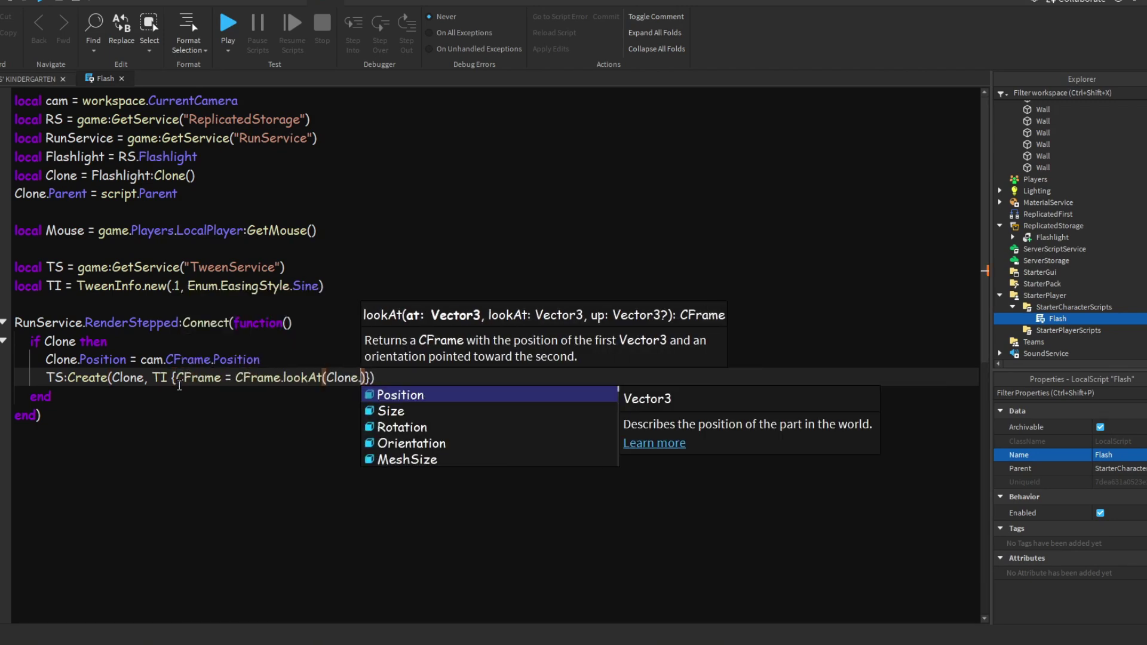
pyautogui.write('ay()')
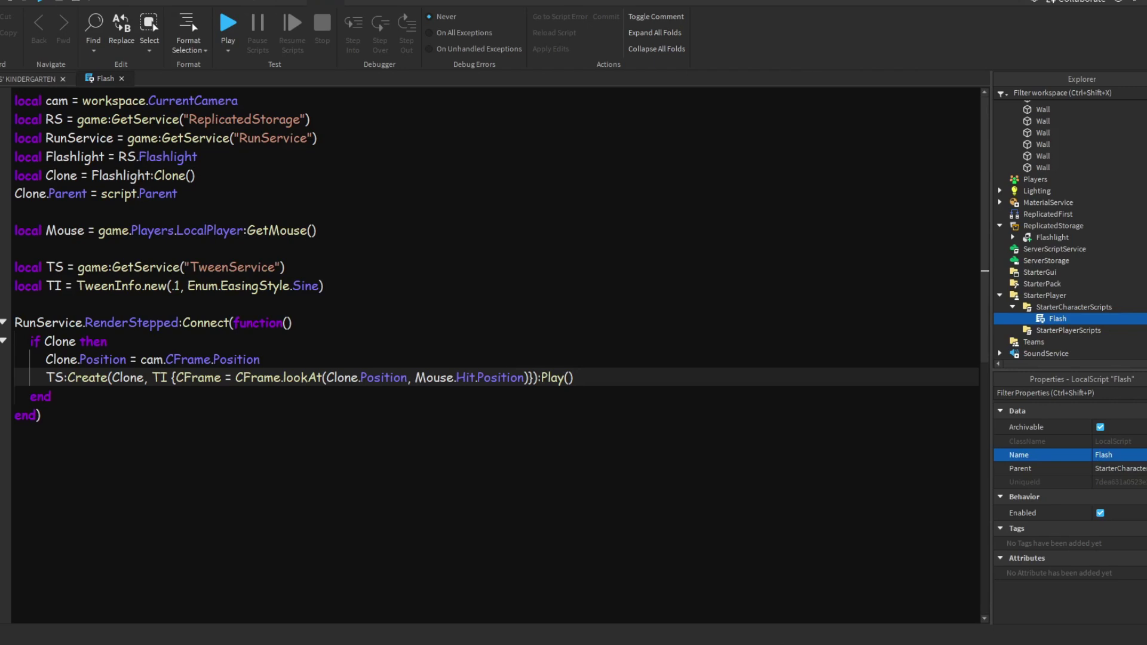
# Step: Below the clone's parent line, declare UIS as game:GetService("UserInputService") and Toggle as false
pyautogui.click(205, 185)
pyautogui.press('Return')
pyautogui.press('Return')
pyautogui.write('local Tog')
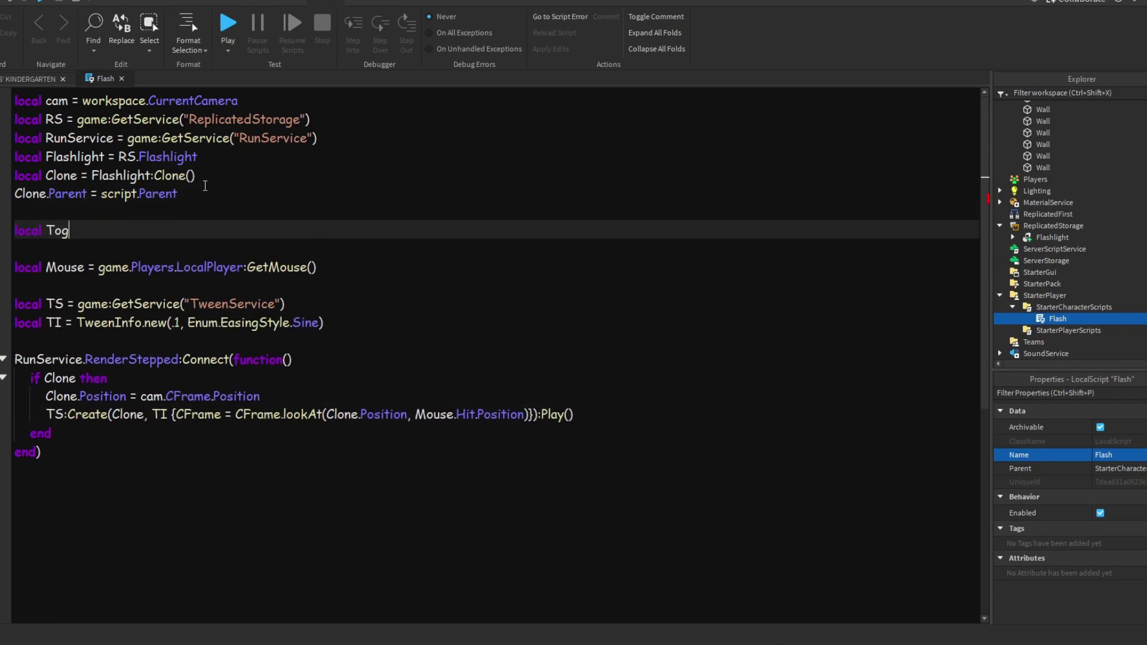
pyautogui.press('Return')
pyautogui.press('Return')
pyautogui.click(101, 222)
pyautogui.write('UIS = ')
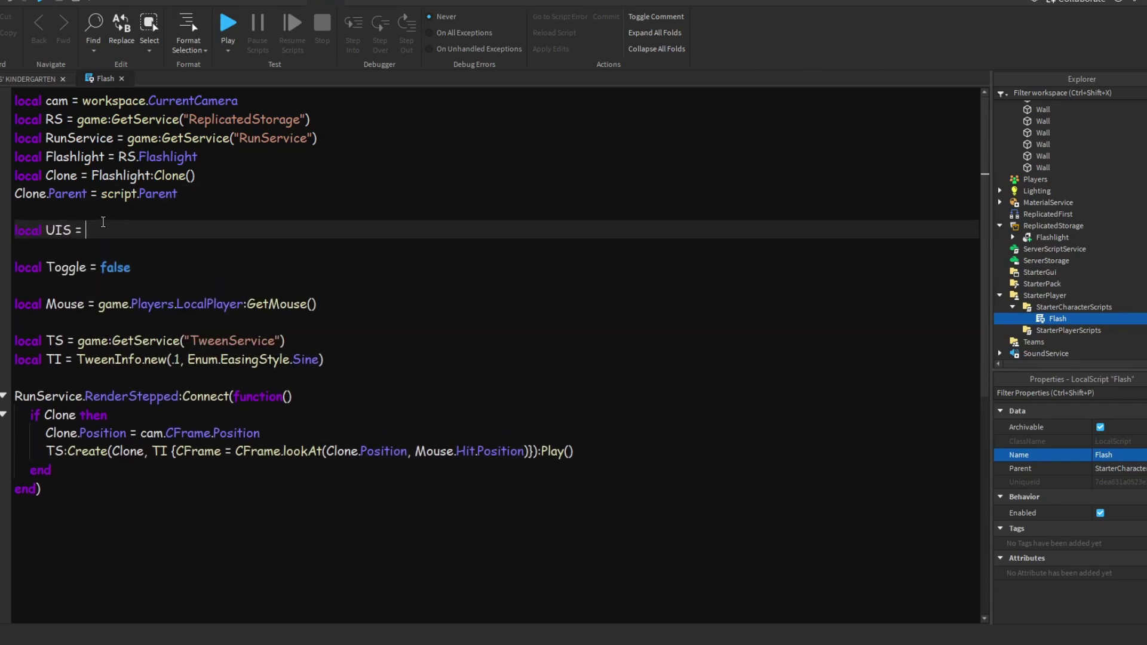
pyautogui.write('game:GetService("Us')
pyautogui.press('Tab')
# Step: Wrap the clone's position and tween lines in an if Toggle then block
pyautogui.moveTo(46, 433); pyautogui.dragTo(575, 452)
pyautogui.write('if to')
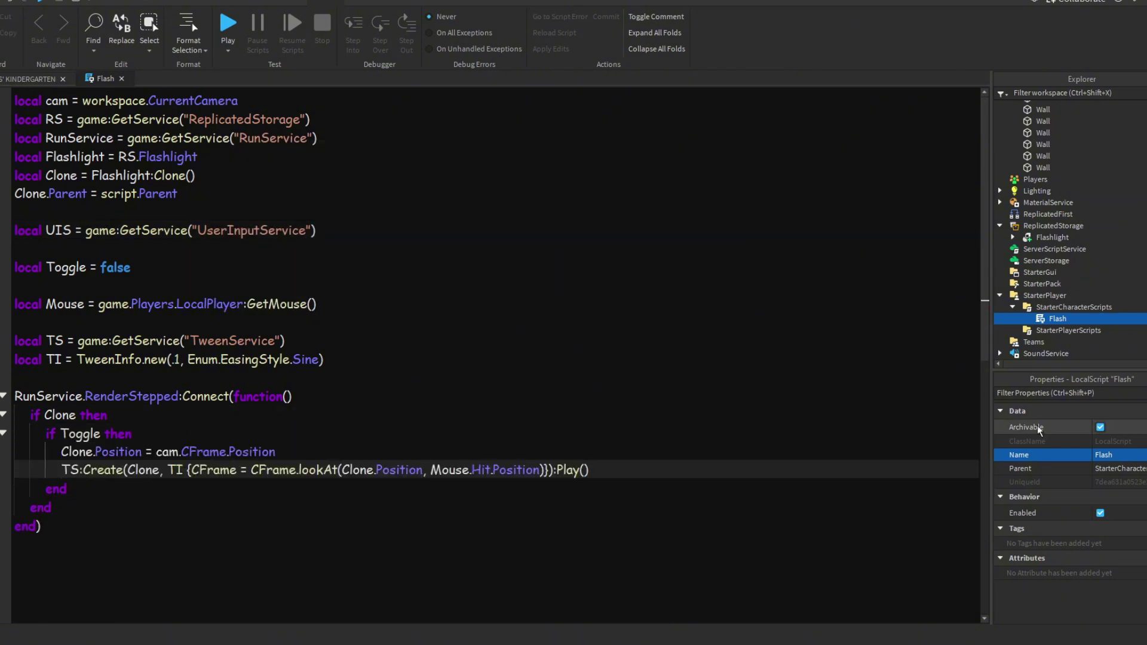
# Step: Insert a copy of the TS:Create line at the start of the Toggle block, with Brightness as its goal property
pyautogui.click(154, 434)
pyautogui.press('Return')
pyautogui.write('Clone.MainFlashlight.SpotLight.Enabled = .')
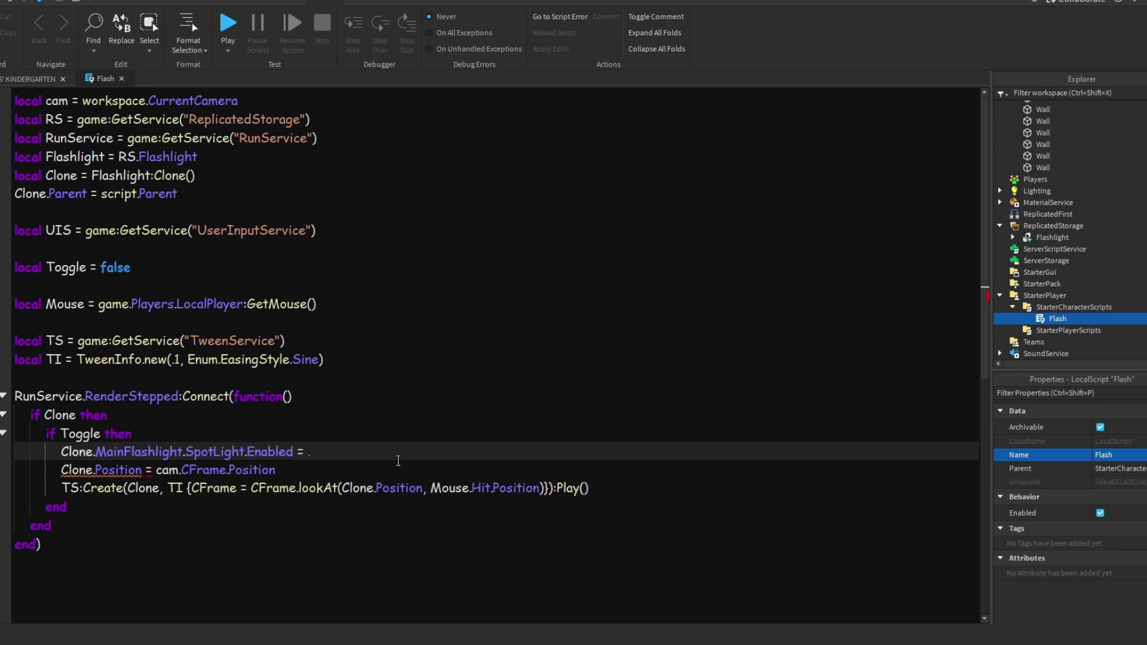
pyautogui.press('Down')
pyautogui.press('Down')
pyautogui.hotkey('shift', 'Home')
pyautogui.hotkey('ctrl', 'c')
pyautogui.press('Up')
pyautogui.press('Up')
pyautogui.hotkey('shift', 'Home')
pyautogui.hotkey('ctrl', 'v')
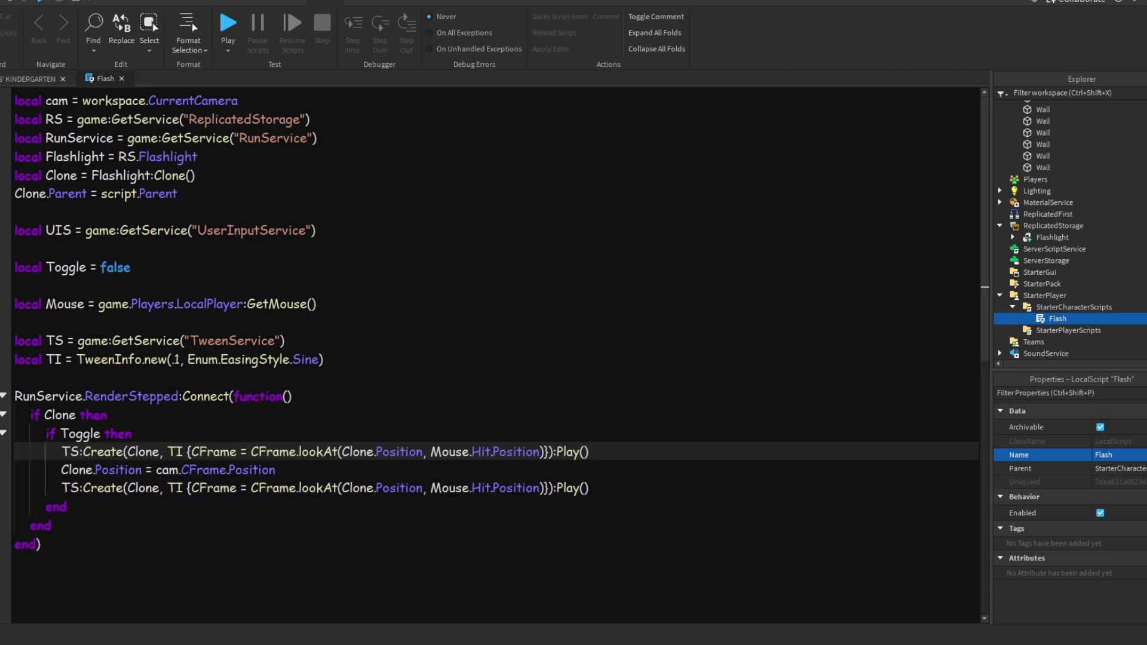
pyautogui.write('ess')
# Step: Point the Flashlight variable to RS.Flashlight.MainFlashlight and declare Brightness as 2
pyautogui.click(200, 156)
pyautogui.write('.MainFlashlight')
pyautogui.click(182, 194)
pyautogui.press('Return')
pyautogui.press('Return')
pyautogui.write('local')
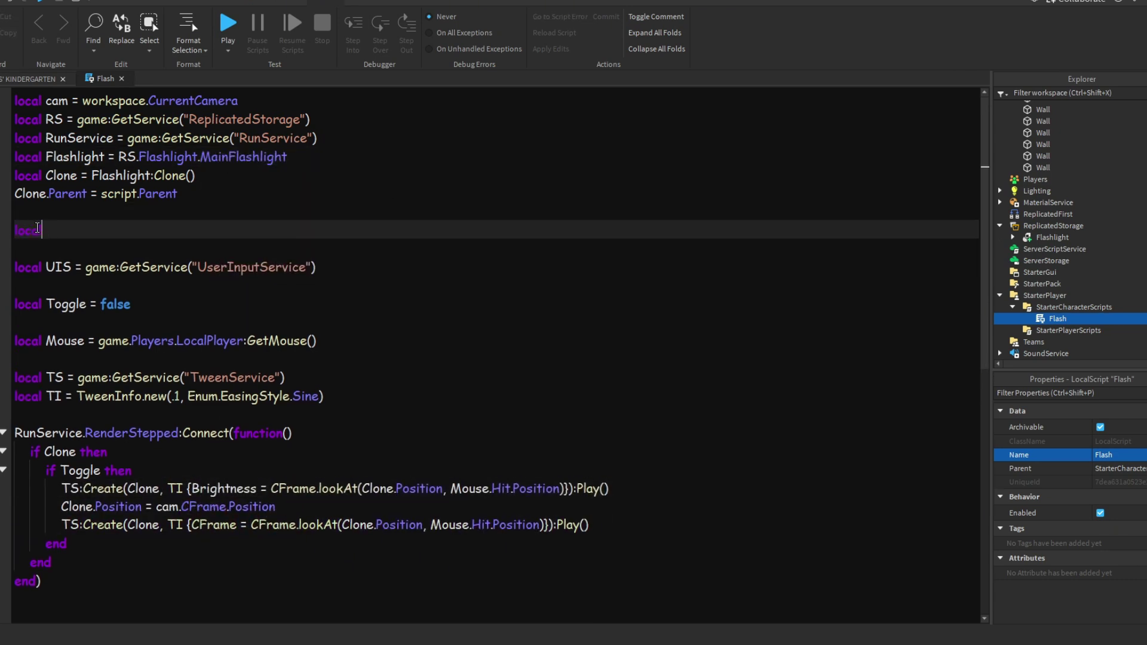
pyautogui.write(' Brightness = 2')
# Step: Make the first tween target Clone.SpotLight with the goal {Brightness = Brightness} and play it
pyautogui.click(110, 488)
pyautogui.write('.SpotLight')
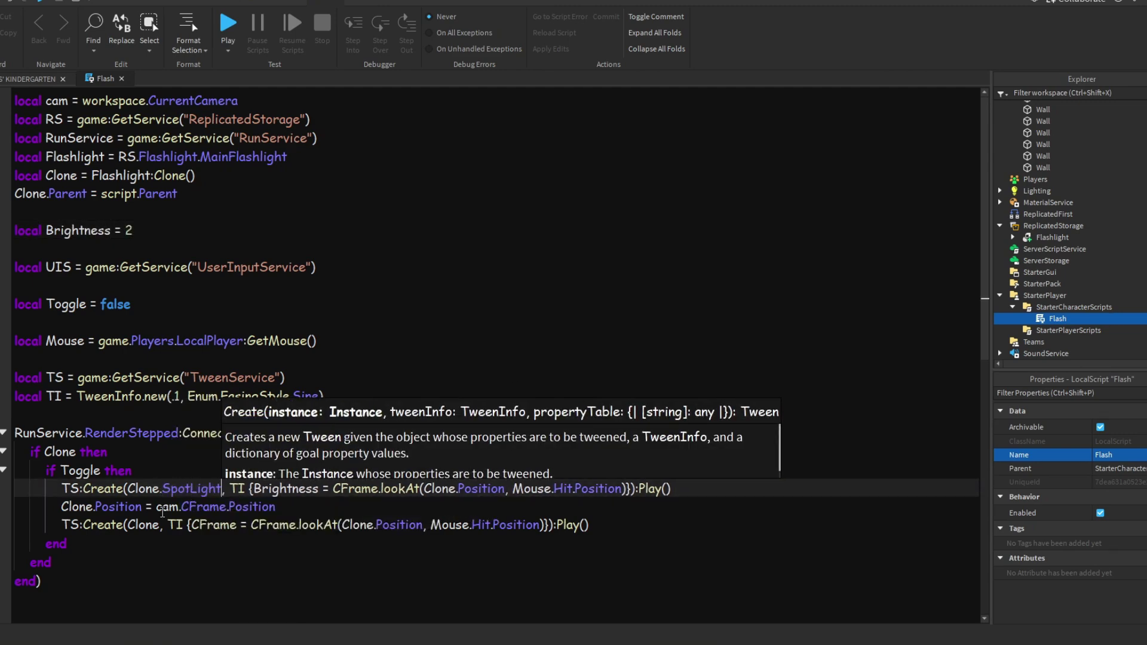
pyautogui.click(646, 489)
pyautogui.moveTo(645, 488); pyautogui.dragTo(258, 491)
pyautogui.press('BackSpace')
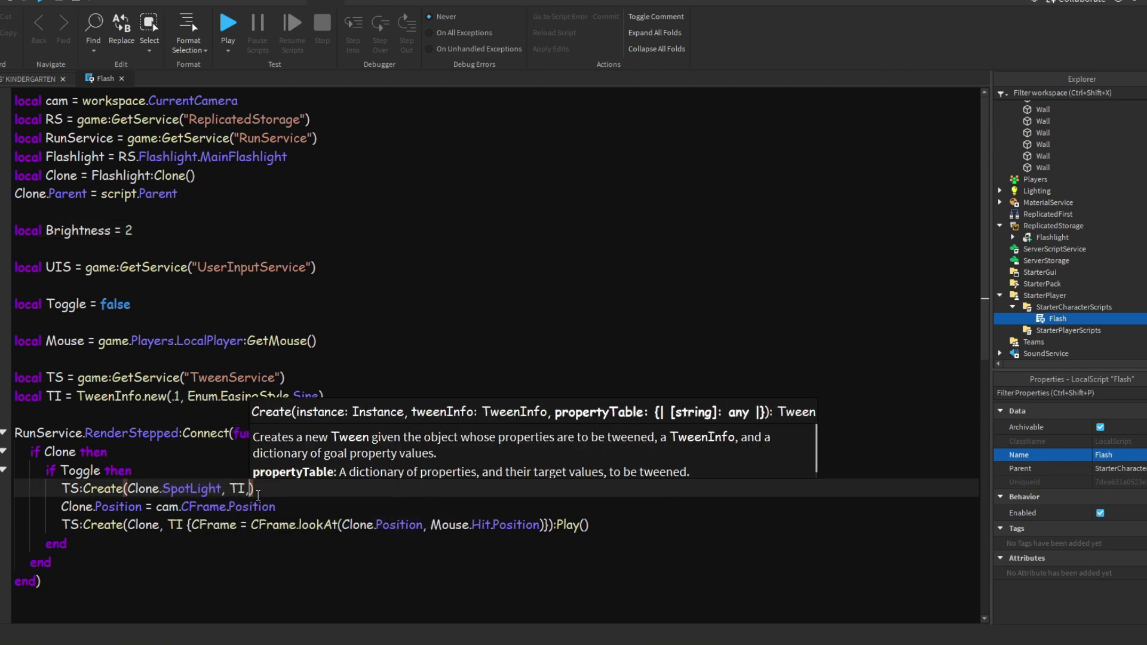
pyautogui.write(', {Brightness = bri')
pyautogui.press('Tab')
pyautogui.write('}):Play()')
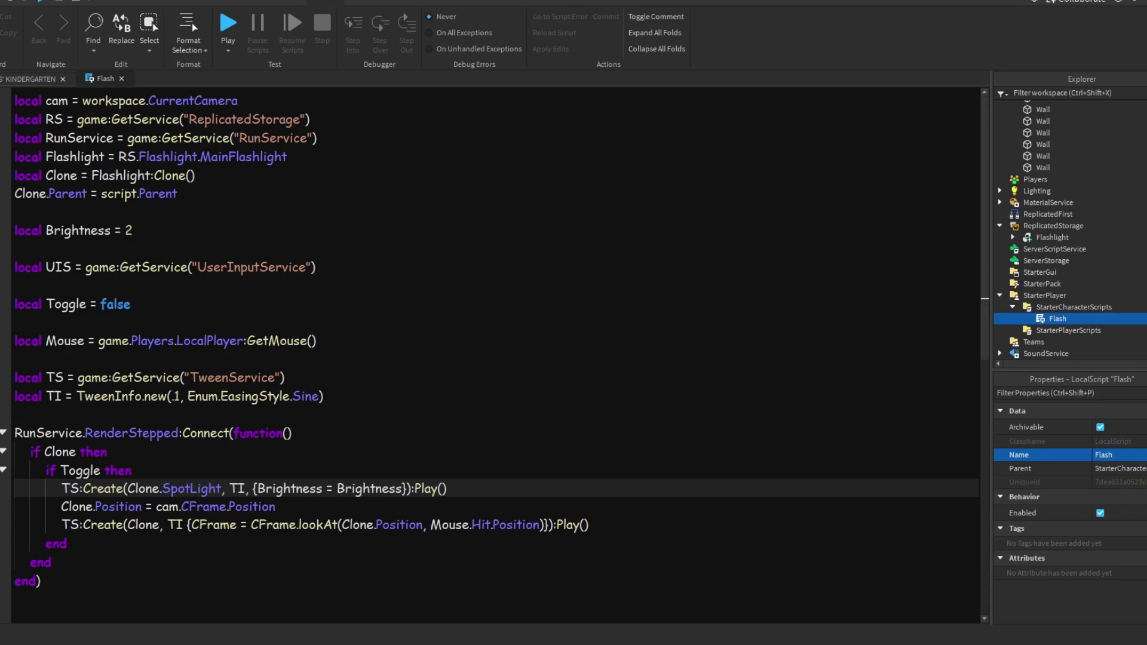
# Step: Add an else branch to the Toggle check that tweens Clone.SpotLight's Brightness to 0
pyautogui.click(590, 524)
pyautogui.press('Return')
pyautogui.write('else')
pyautogui.press('Return')
pyautogui.write('TS:Create(Clone.SpotLight, TI, {Brightness = 0}):Play()')
# Step: Add a UIS.InputBegan function with parameters Input and p that returns early if p is true
pyautogui.click(385, 383)
pyautogui.press('Return')
pyautogui.press('Return')
pyautogui.write('UIS.InputBegan')
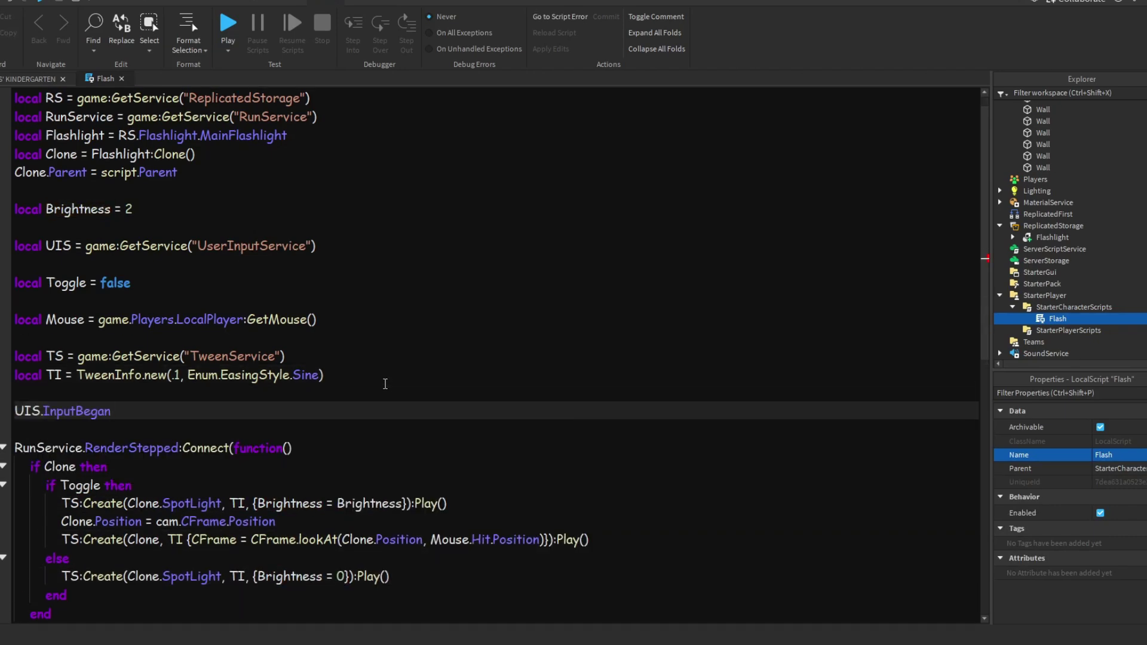
pyautogui.write(':Connect(function(Input, p)')
pyautogui.press('Return')
pyautogui.write('if p then return ')
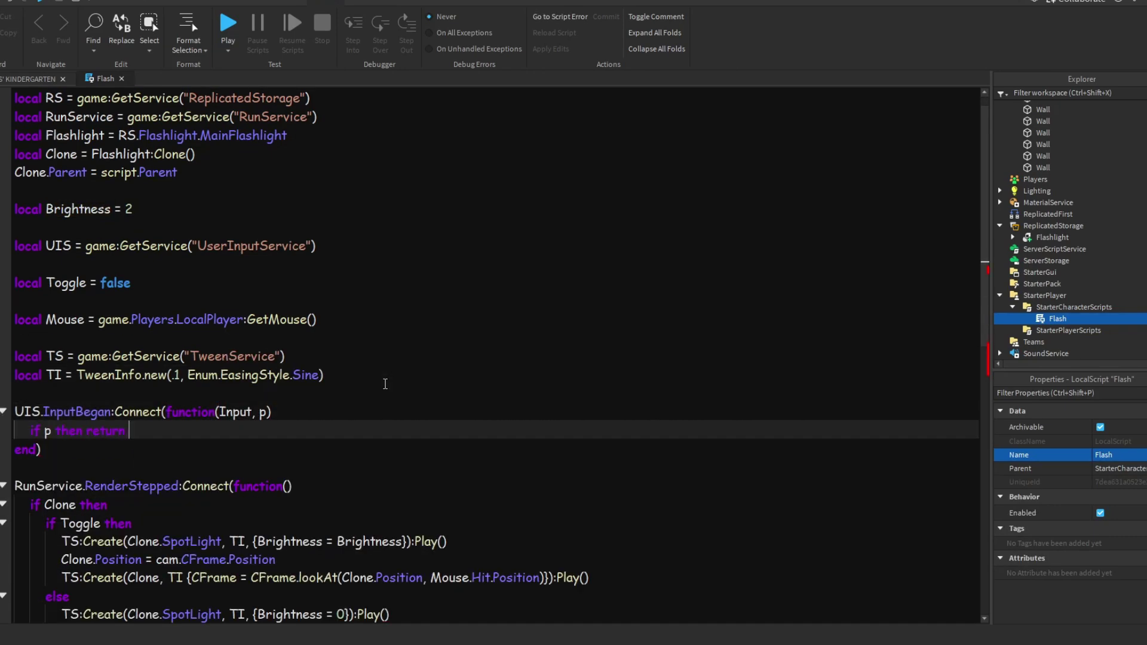
pyautogui.write('end')
# Step: Start a condition in the input function comparing Input.KeyCode with Keybind
pyautogui.press('Return')
pyautogui.write('if Input.KeyCode == Enum.')
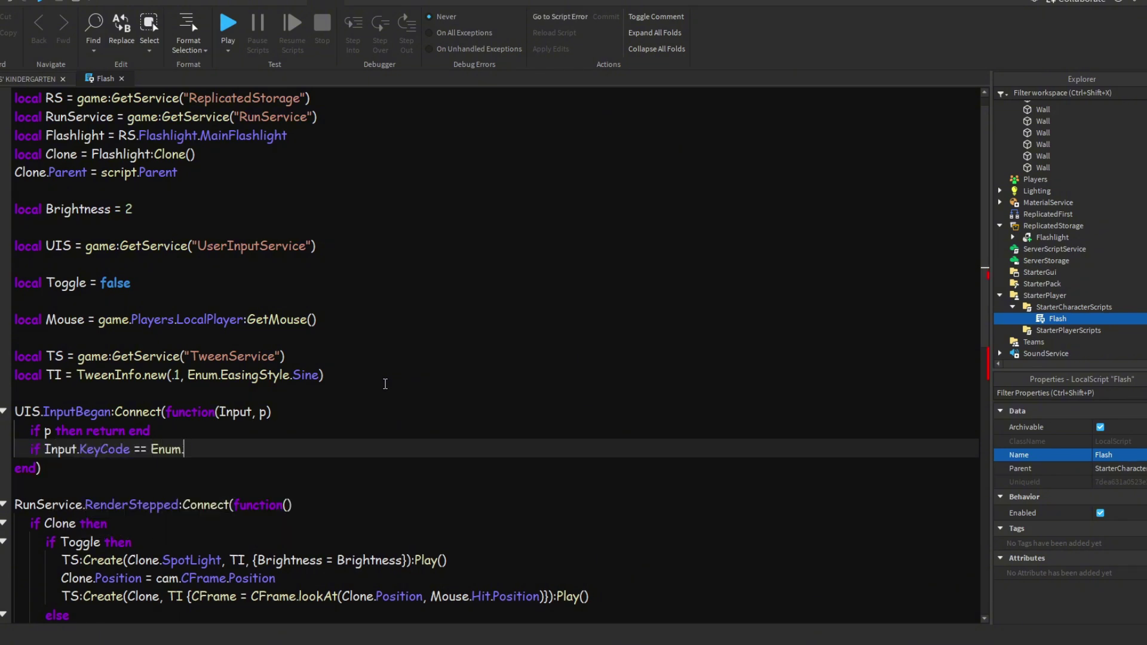
pyautogui.press('BackSpace')
pyautogui.press('BackSpace')
pyautogui.press('BackSpace')
pyautogui.press('BackSpace')
pyautogui.press('BackSpace')
# Step: Declare Keybind as Enum.KeyCode.F below the Brightness variable
pyautogui.scroll(1, 206, 227)
pyautogui.click(205, 227)
pyautogui.press('Return')
pyautogui.press('Return')
pyautogui.write('local Keybind ')
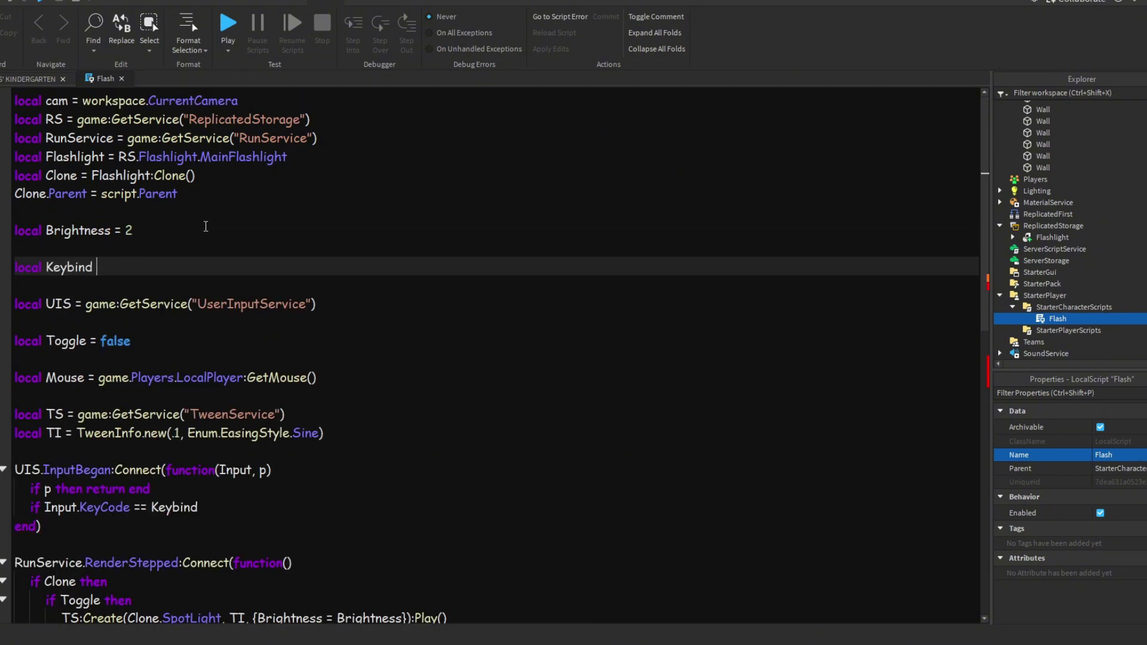
pyautogui.write('= Enum.KeyCode.F')
# Step: Complete the Keybind condition with then and begin the Toggle statement inside it
pyautogui.scroll(-1, 194, 418)
pyautogui.doubleClick(194, 449)
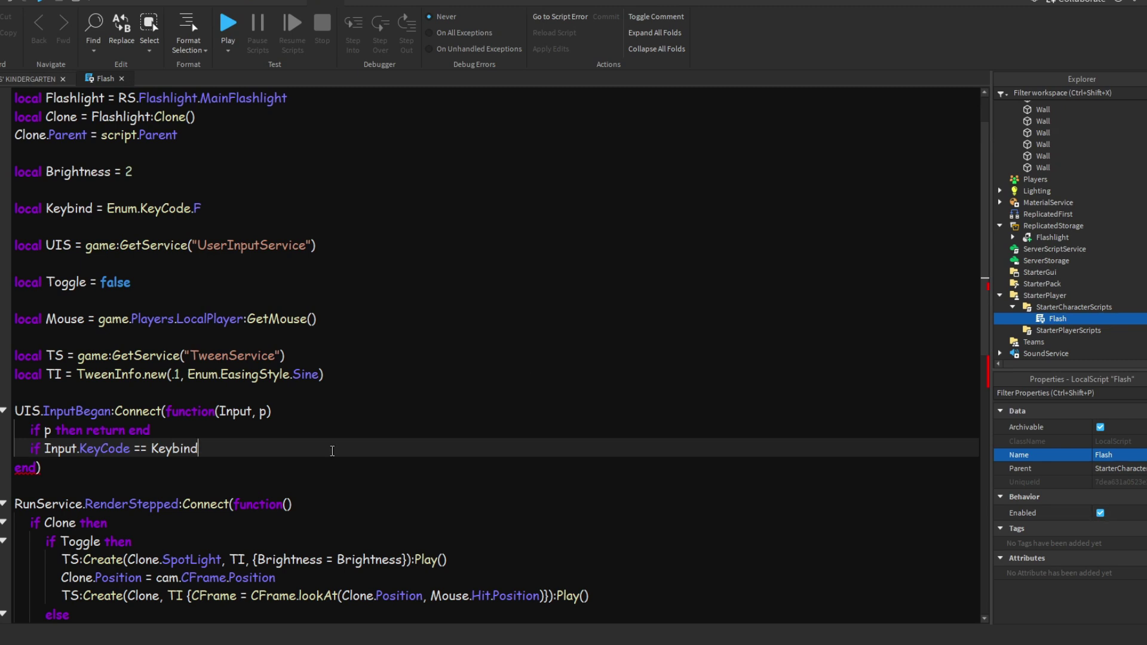
pyautogui.write('then')
pyautogui.press('Return')
pyautogui.write('to')
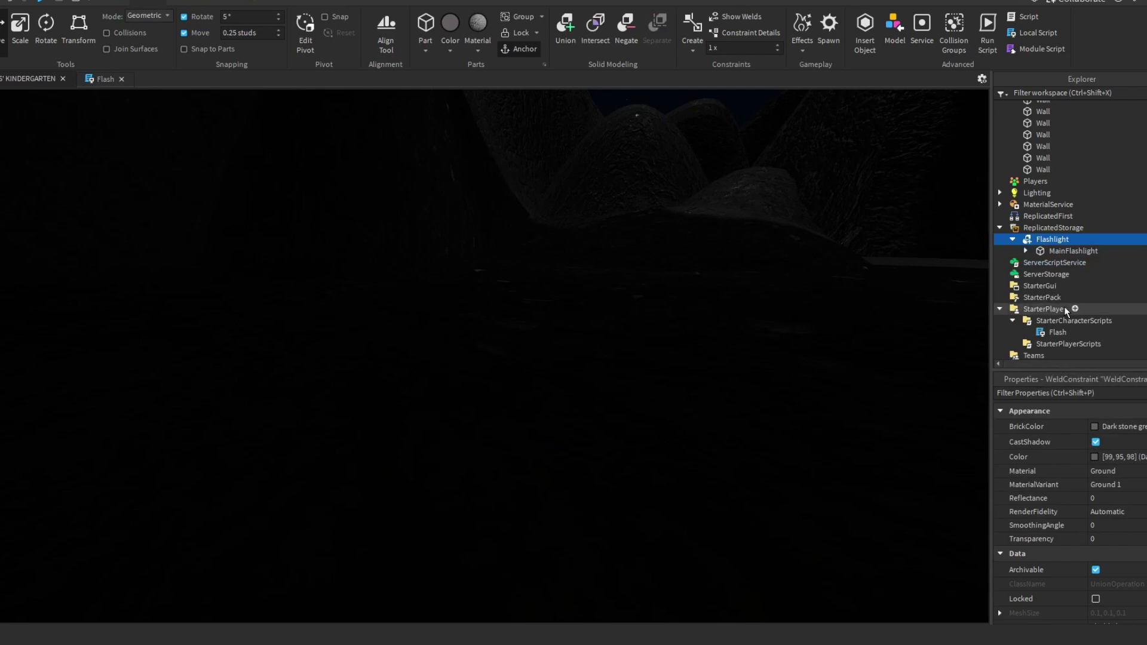
# Step: Move the WeldConstraint into the Flashlight union in ReplicatedStorage
pyautogui.moveTo(1067, 311); pyautogui.dragTo(1052, 239)
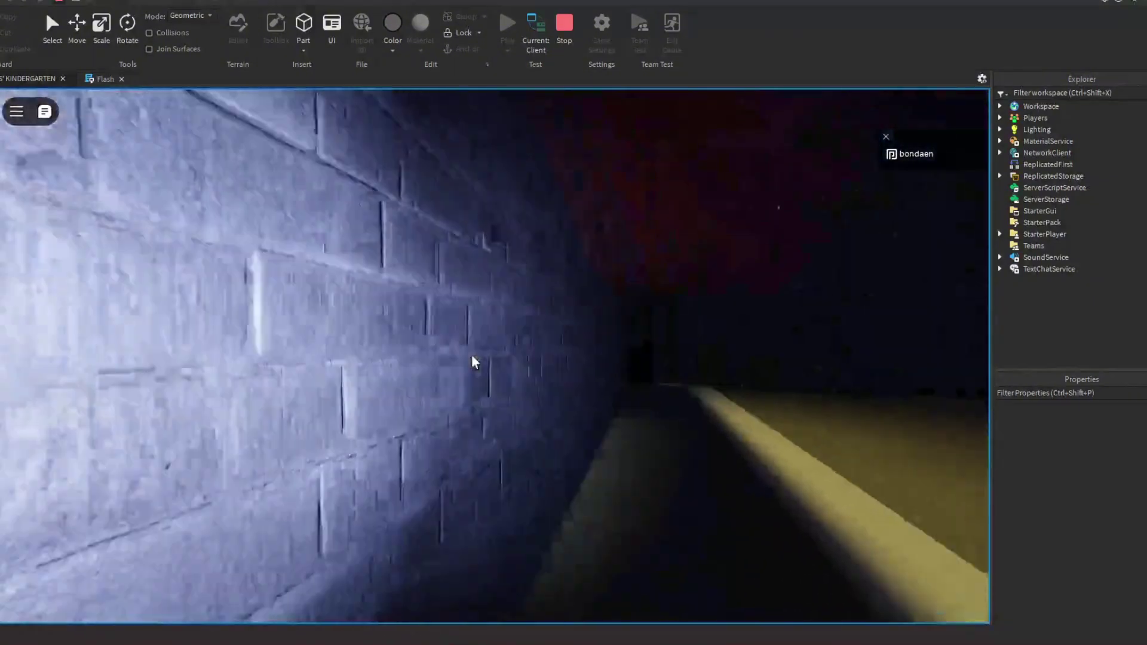
# Step: Walk along the building toward the mountains in the play test to check the flashlight beam
pyautogui.press('w')
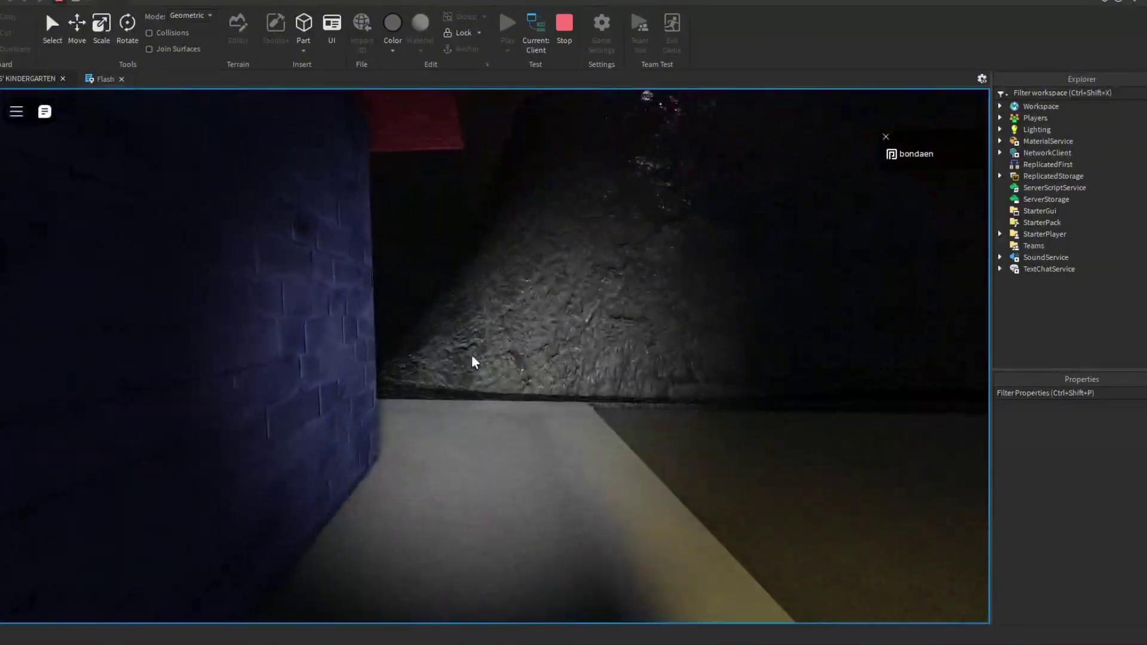
pyautogui.press('w')
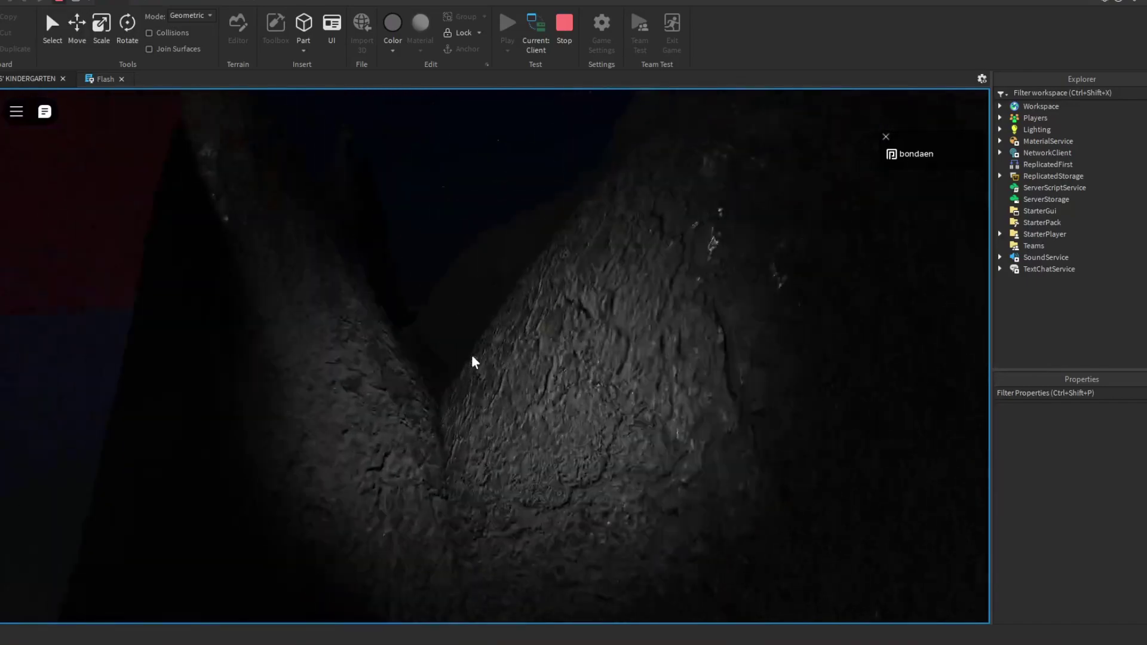